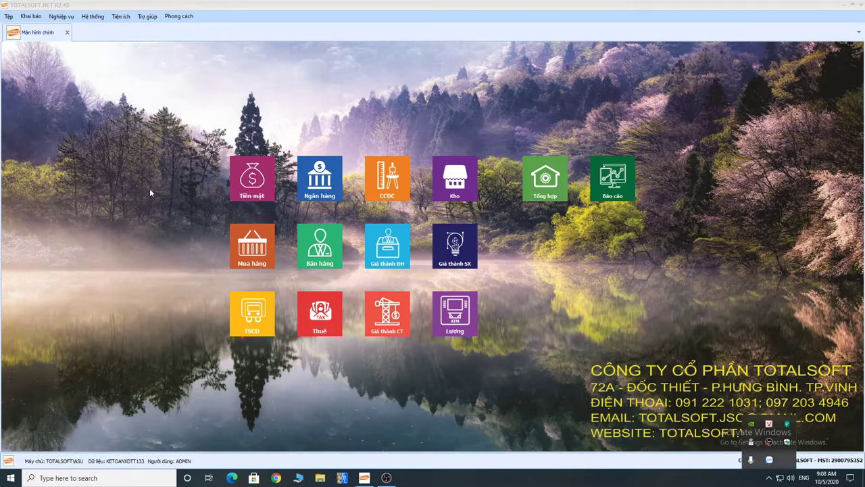
# - Open the Mua hàng purchase list and view the voucher "Nhập mua NVl cho công trình 3"
pyautogui.click(261, 247)
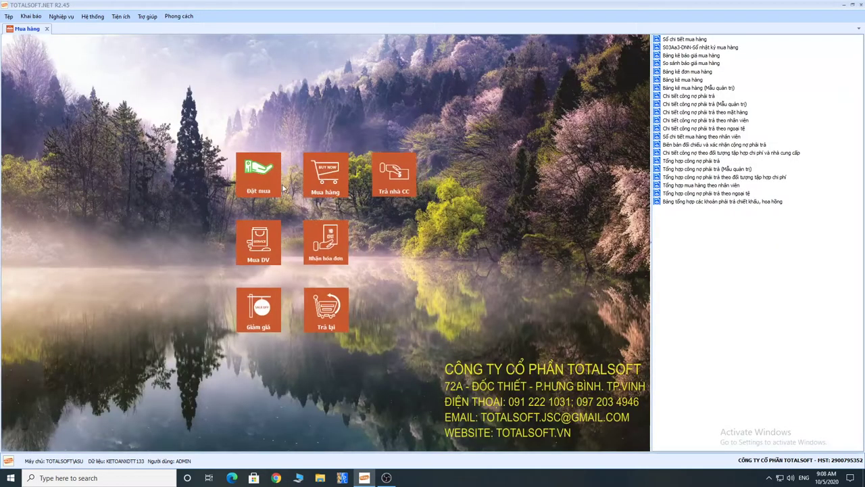
pyautogui.click(334, 182)
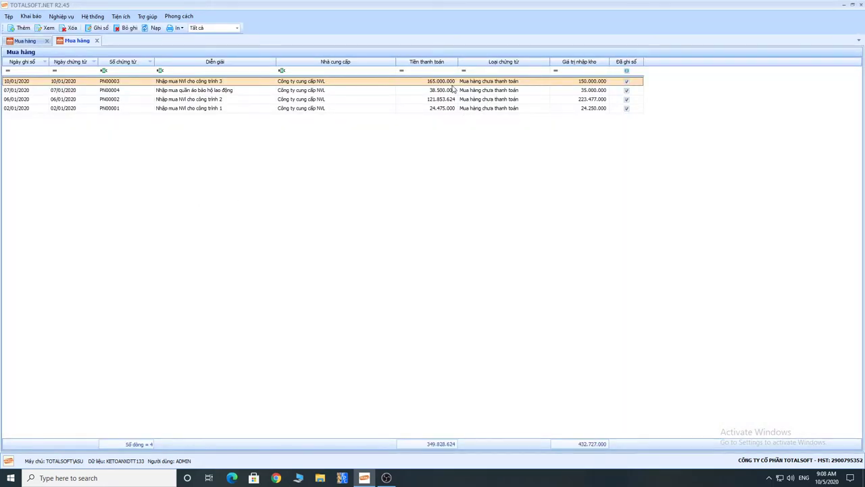
pyautogui.click(220, 94)
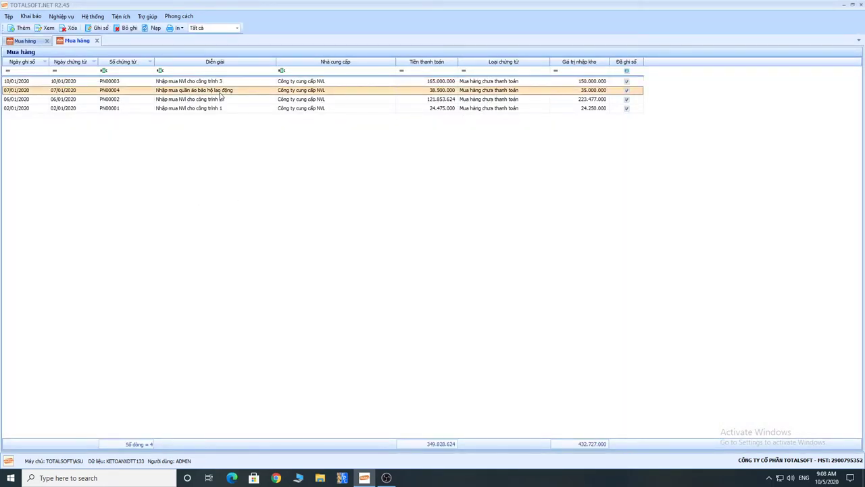
pyautogui.click(219, 82)
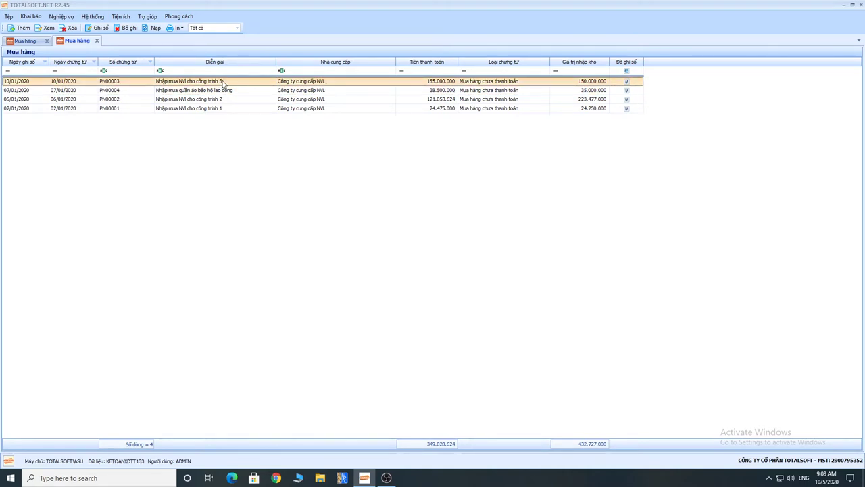
pyautogui.doubleClick(223, 83)
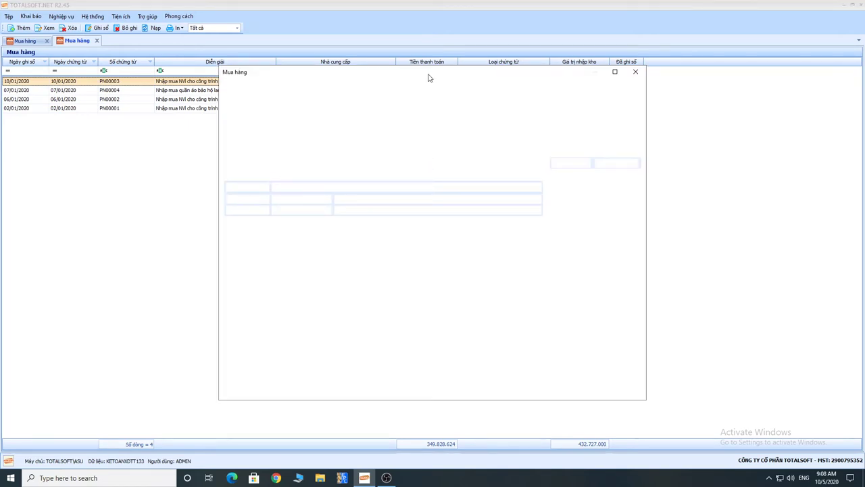
pyautogui.moveTo(428, 73); pyautogui.dragTo(392, 48)
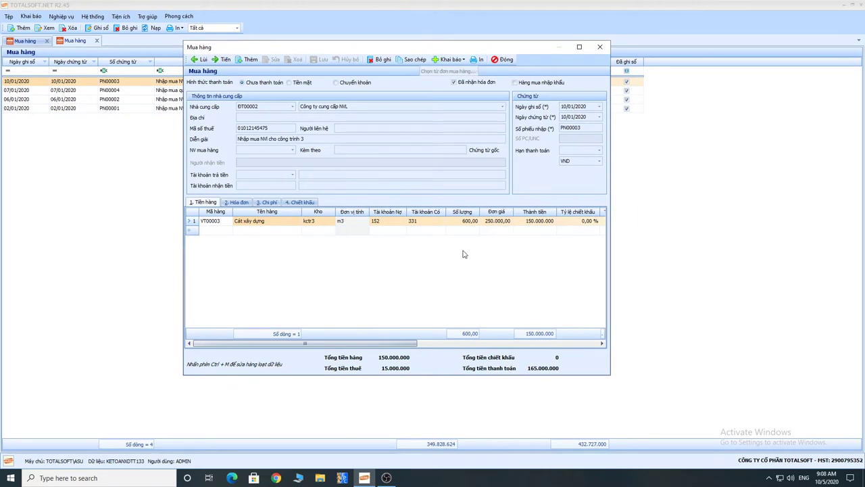
# - Examine the voucher's item line, including its Đối tượng THCP and Khoản mục CP values, and close the voucher
pyautogui.moveTo(330, 345); pyautogui.dragTo(480, 344)
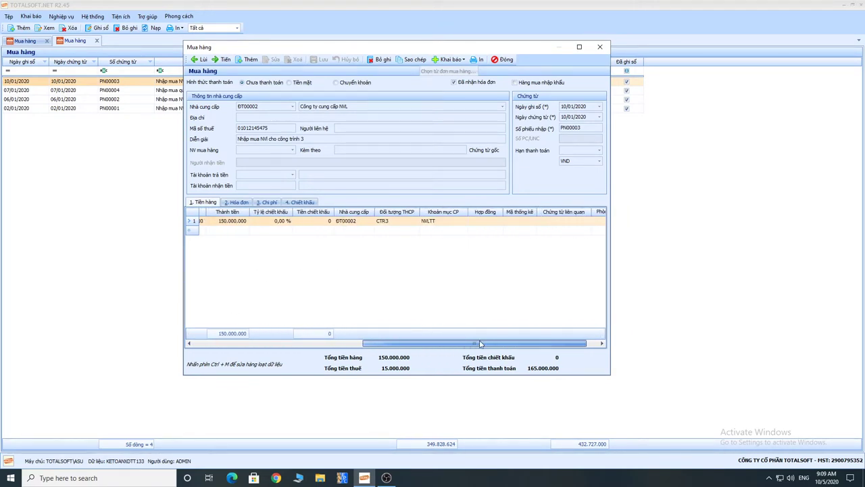
pyautogui.click(394, 221)
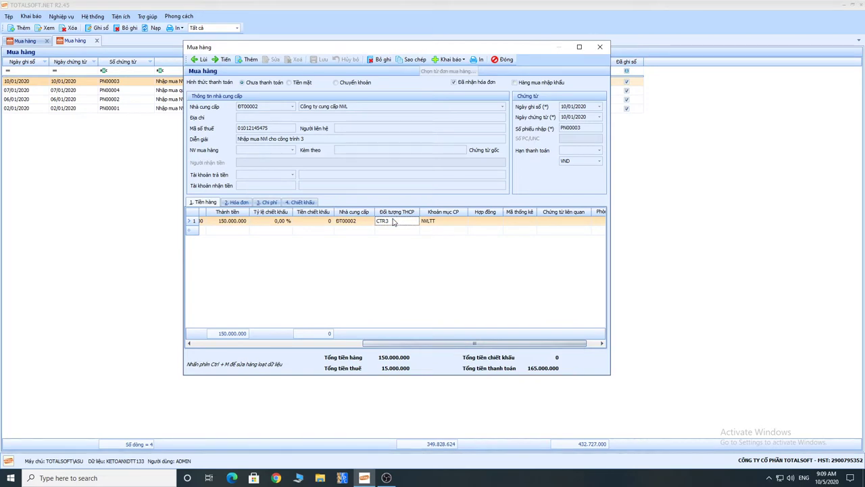
pyautogui.click(438, 222)
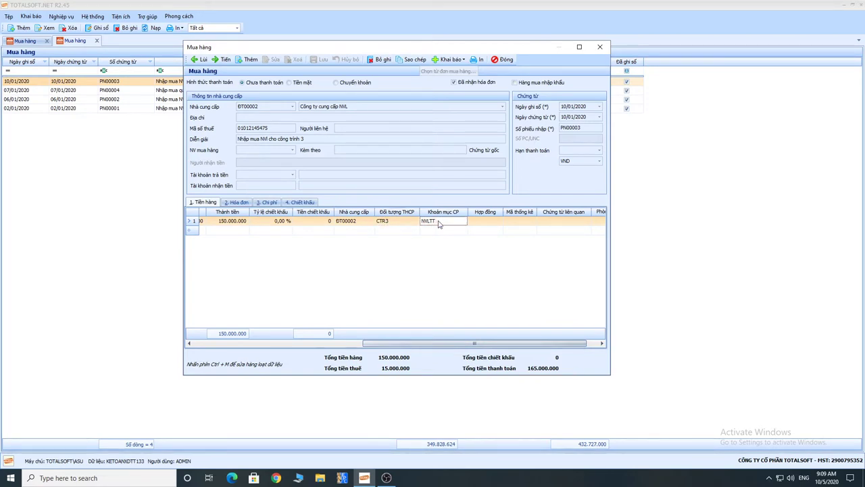
pyautogui.moveTo(477, 345)
pyautogui.mouseDown()
pyautogui.moveTo(319, 346)
pyautogui.moveTo(487, 346)
pyautogui.mouseUp()
pyautogui.click(362, 221)
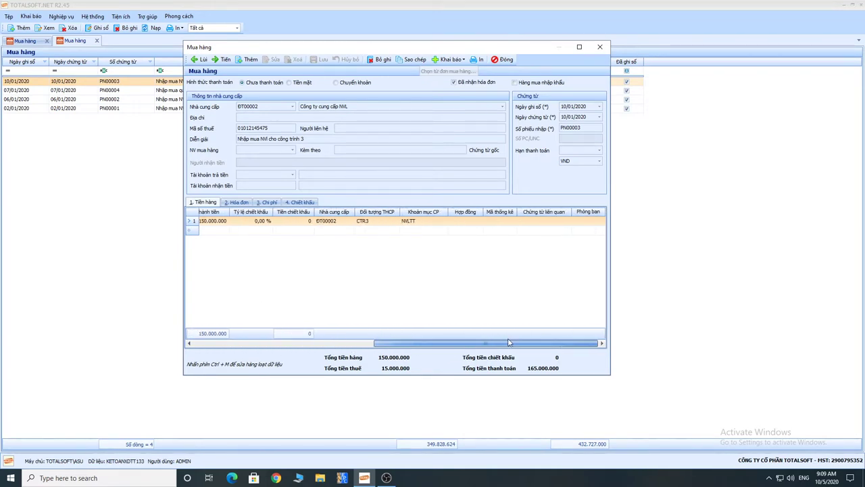
pyautogui.click(414, 223)
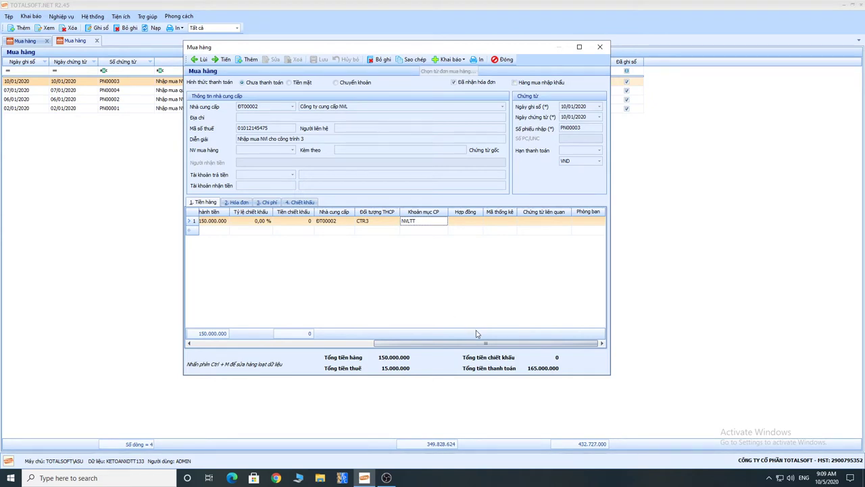
pyautogui.moveTo(485, 346); pyautogui.dragTo(300, 347)
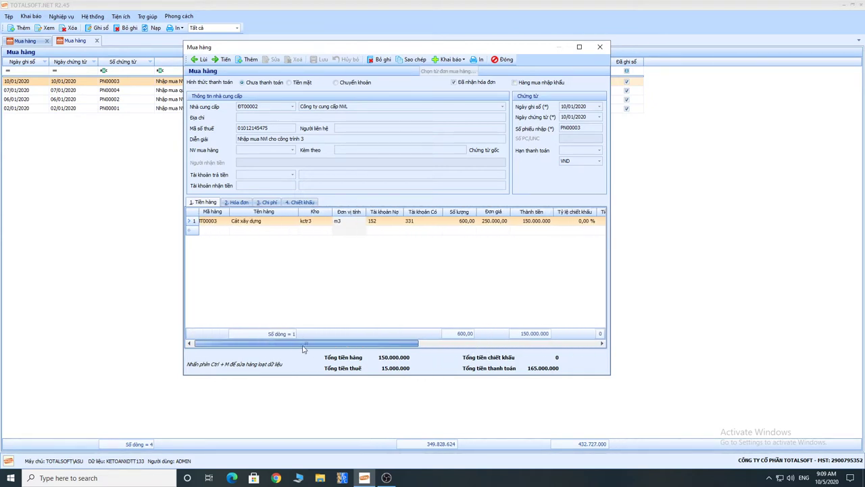
pyautogui.click(504, 59)
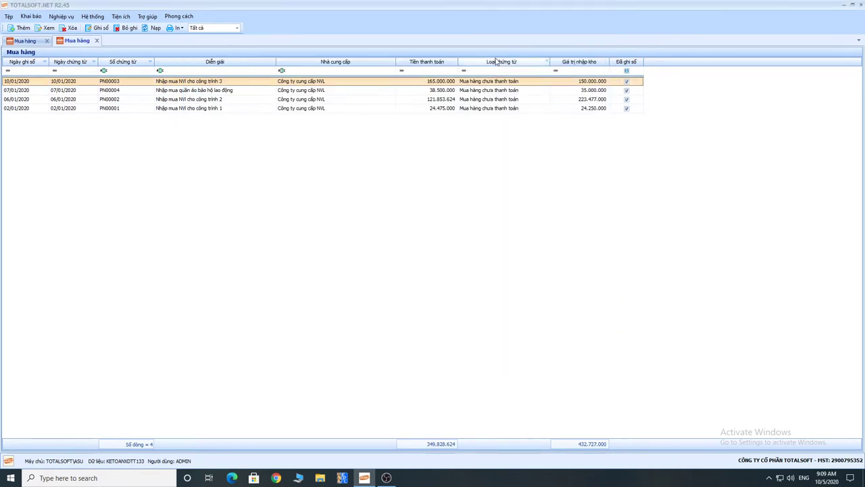
# - Review the item line of the voucher "Nhập mua quần áo bảo hộ lao động" and return to the main screen
pyautogui.click(189, 92)
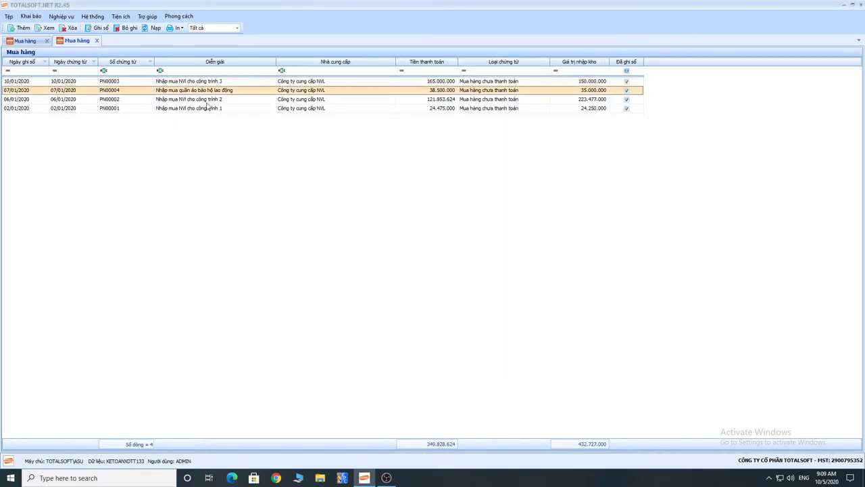
pyautogui.doubleClick(195, 92)
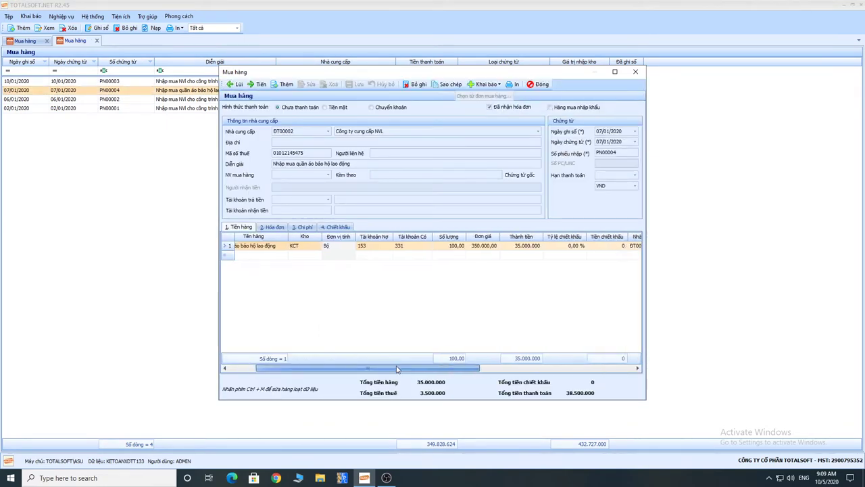
pyautogui.click(376, 248)
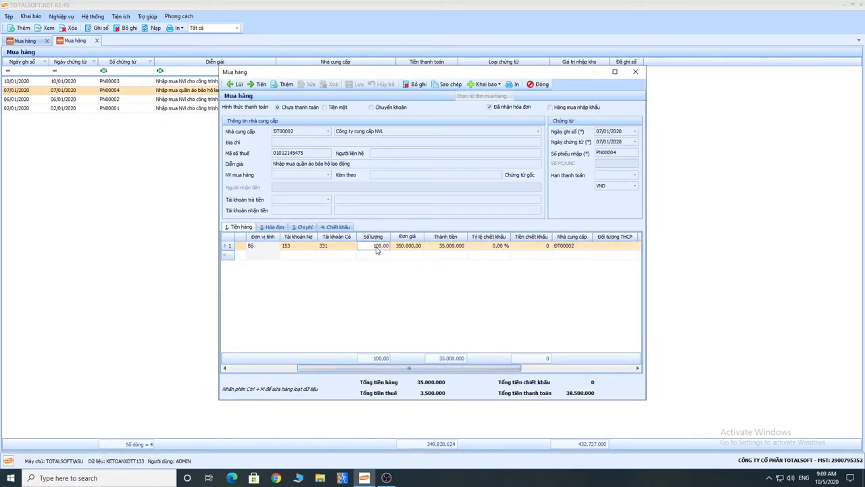
pyautogui.moveTo(422, 370); pyautogui.dragTo(353, 371)
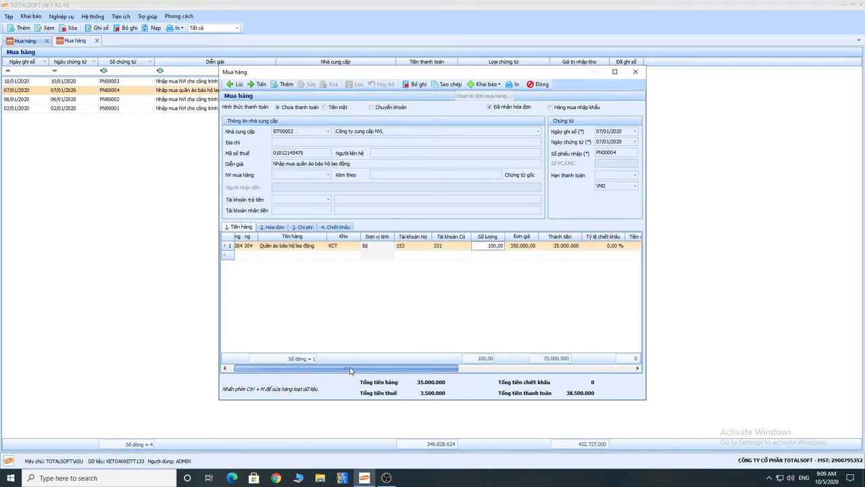
pyautogui.click(541, 86)
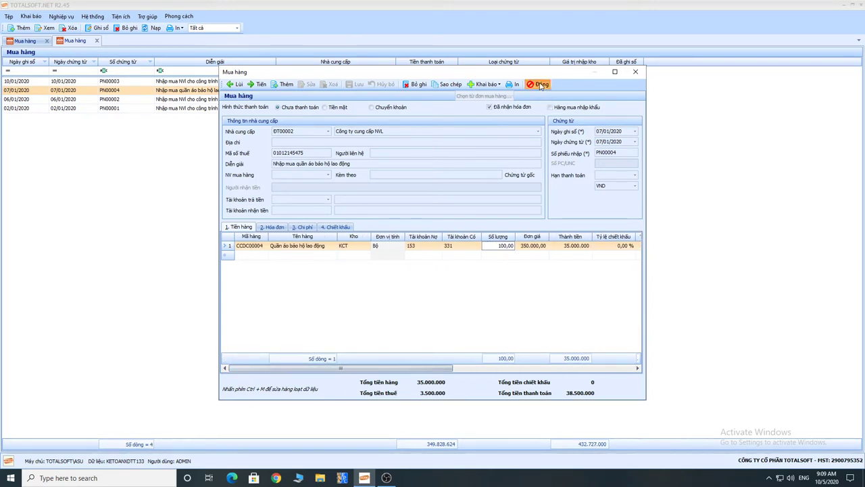
pyautogui.click(96, 41)
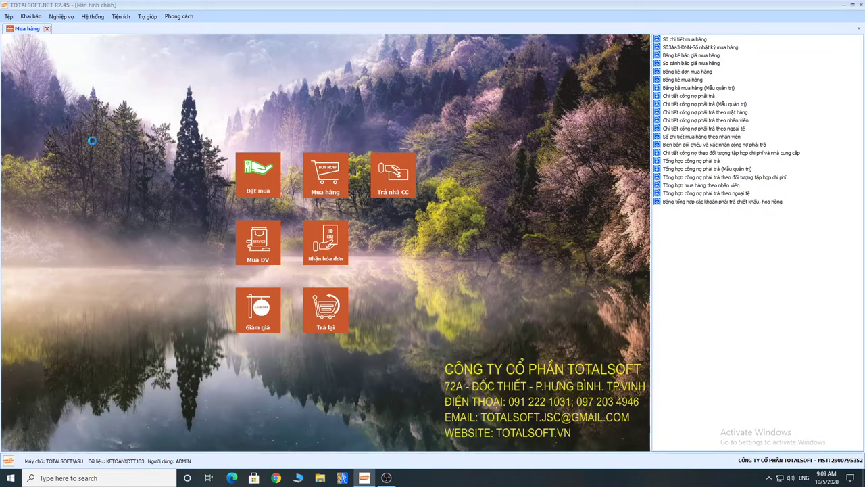
pyautogui.press('Escape')
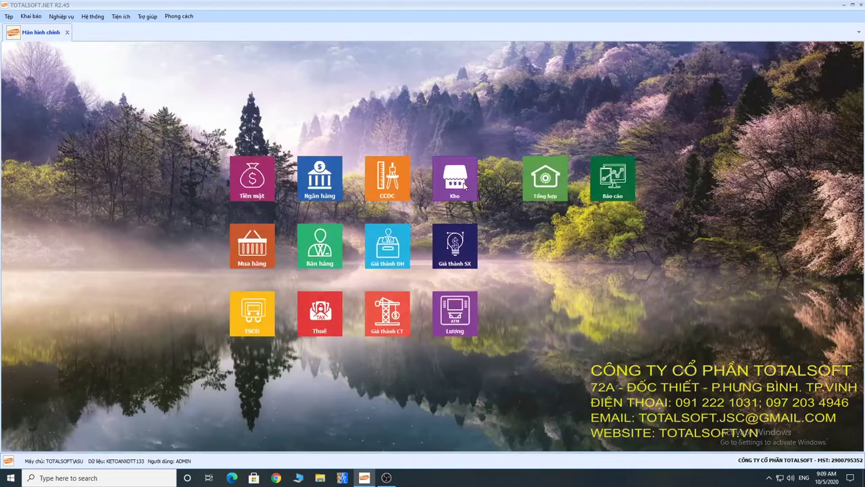
# - Open the Xuất kho list in the Kho module and add a new stock issue voucher
pyautogui.click(65, 18)
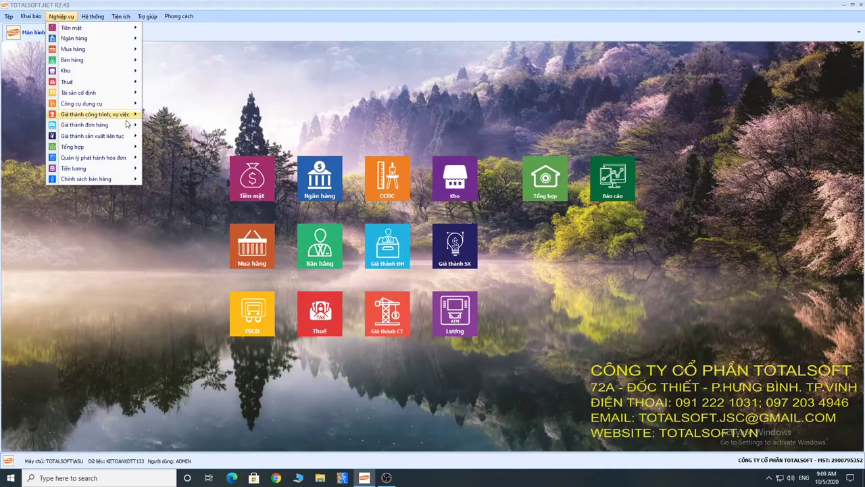
pyautogui.click(450, 202)
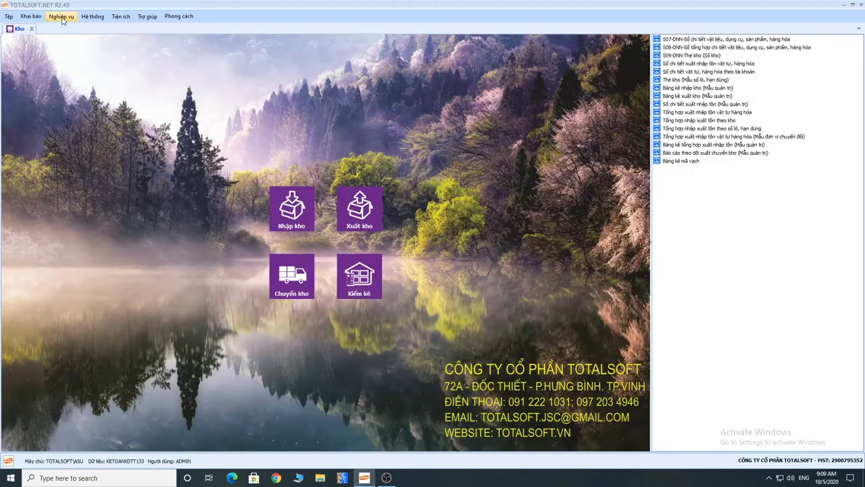
pyautogui.click(63, 16)
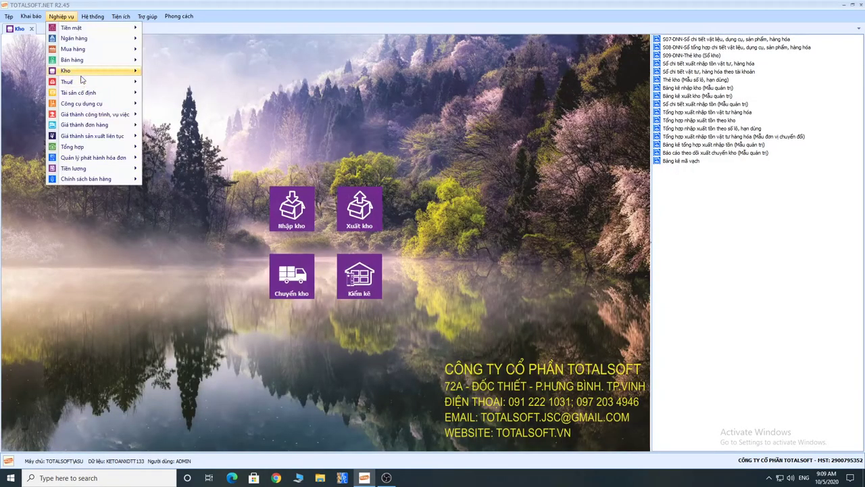
pyautogui.moveTo(82, 73)
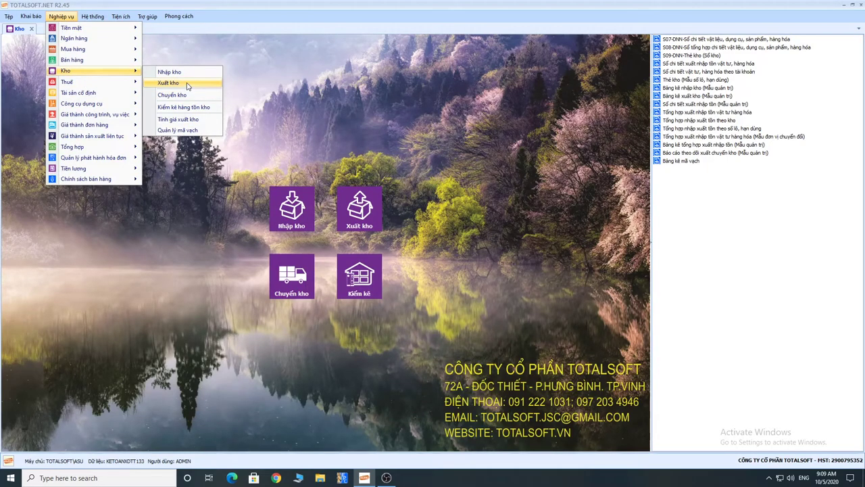
pyautogui.click(369, 215)
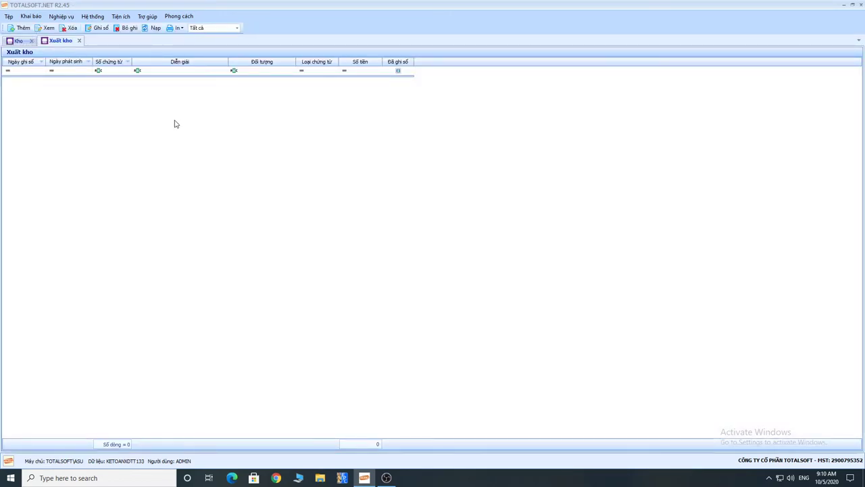
pyautogui.rightClick(174, 122)
pyautogui.click(192, 127)
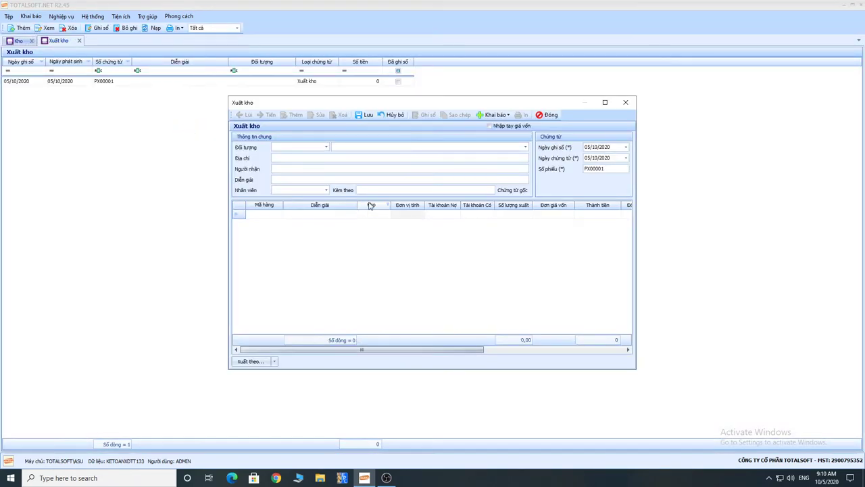
# - Fill in the issue voucher with the storekeeper as Đối tượng, description "Xuất kho công trình" and voucher dates 06/01/2020
pyautogui.click(326, 148)
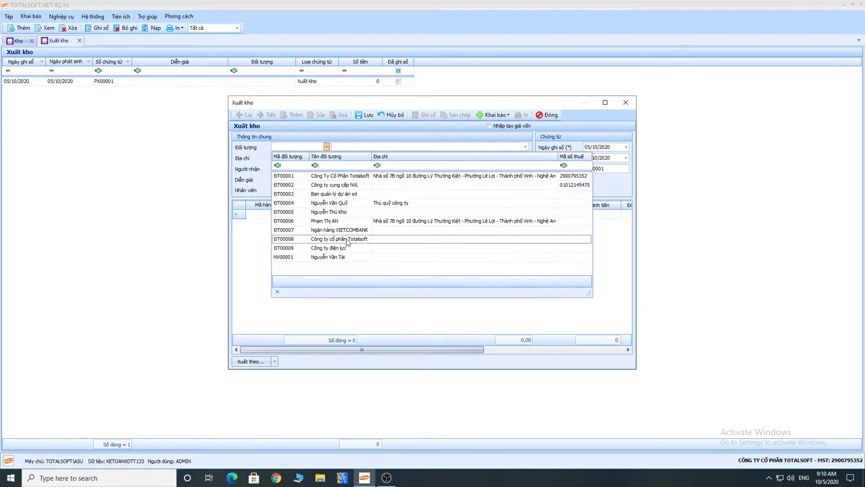
pyautogui.click(342, 211)
pyautogui.press('Tab')
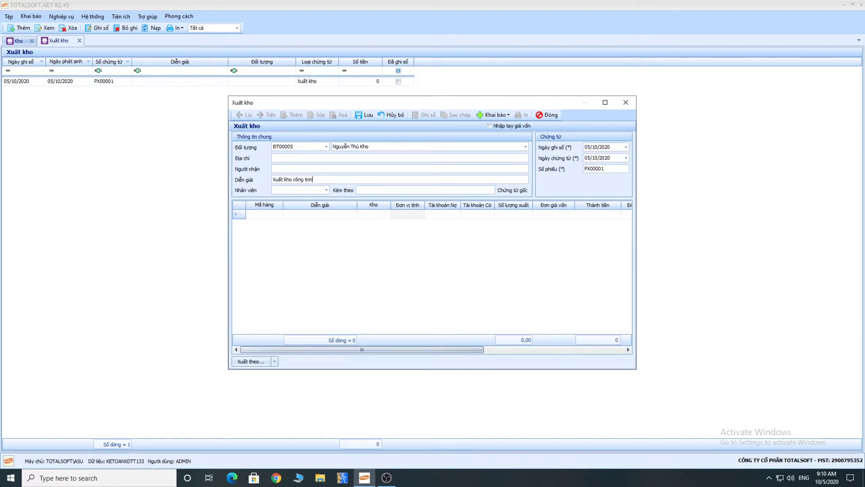
pyautogui.write('h')
pyautogui.press('Tab')
pyautogui.write('06/01')
pyautogui.press('Tab')
# - Choose to issue by goods receipt (Xuất theo phiếu nhập) and load the receipts from 01/01/2020 to 06/01/2020
pyautogui.click(274, 362)
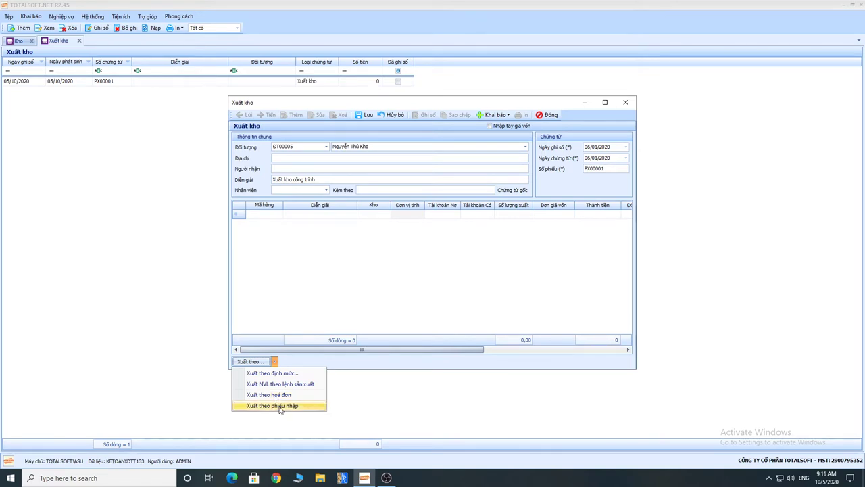
pyautogui.click(280, 406)
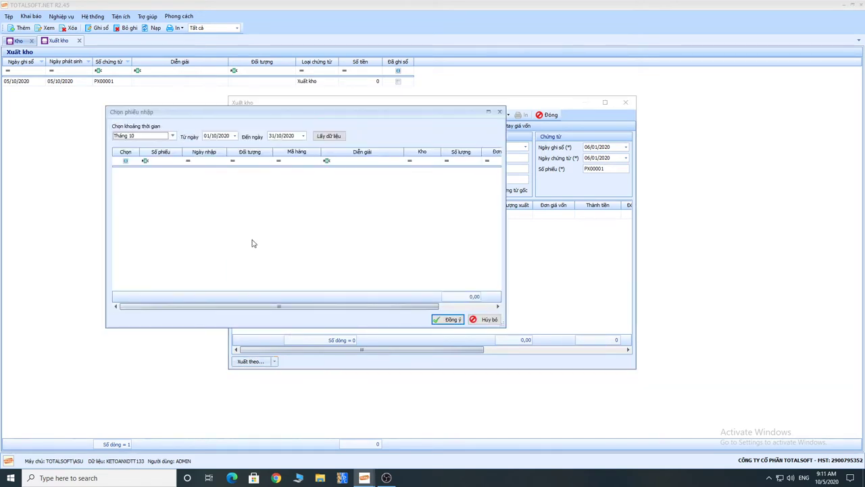
pyautogui.click(215, 136)
pyautogui.write('01')
pyautogui.click(272, 136)
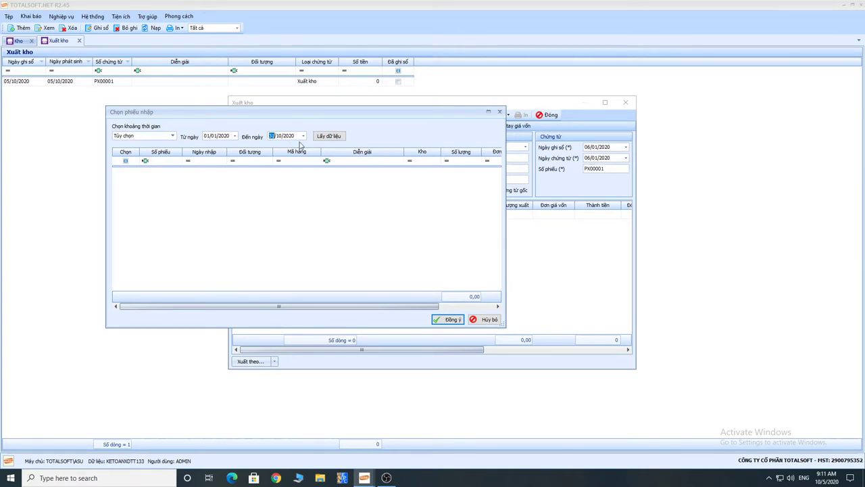
pyautogui.write('06/01')
pyautogui.moveTo(296, 115); pyautogui.dragTo(349, 105)
pyautogui.click(382, 127)
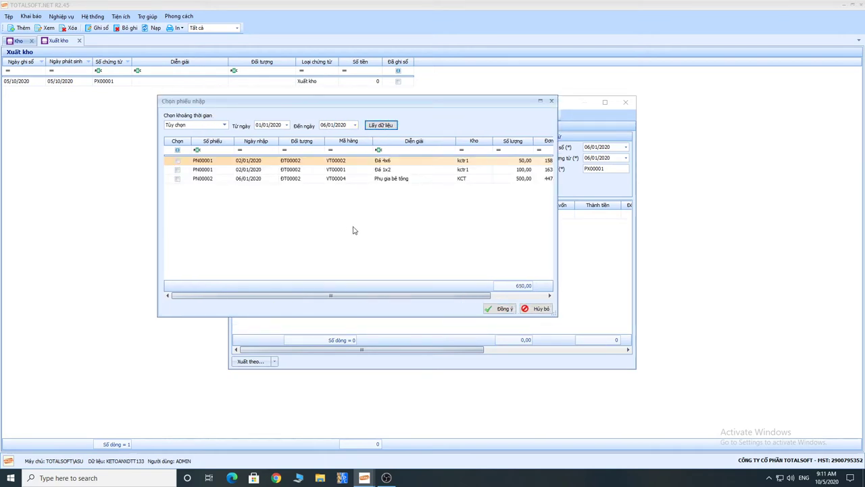
pyautogui.click(177, 161)
pyautogui.click(177, 169)
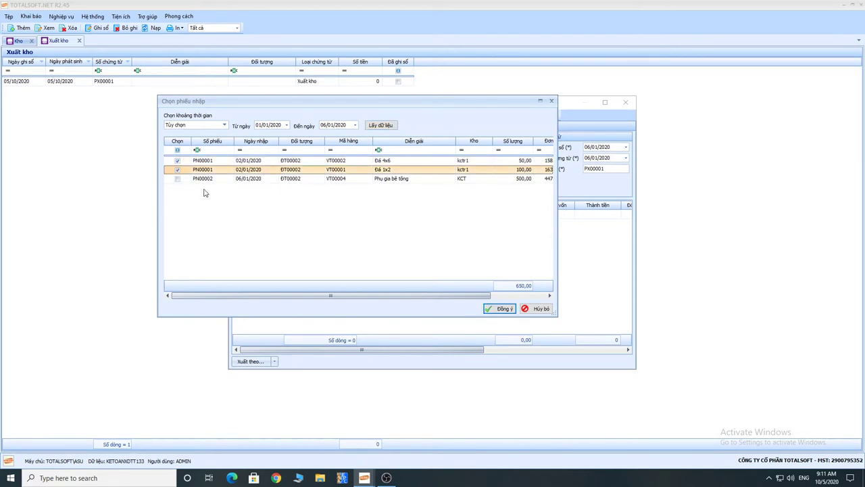
pyautogui.click(177, 169)
pyautogui.click(178, 161)
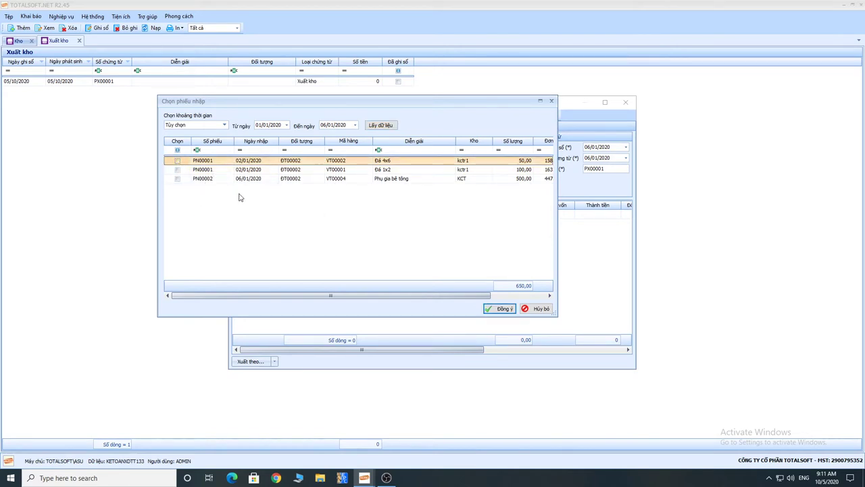
pyautogui.click(211, 150)
pyautogui.write('0')
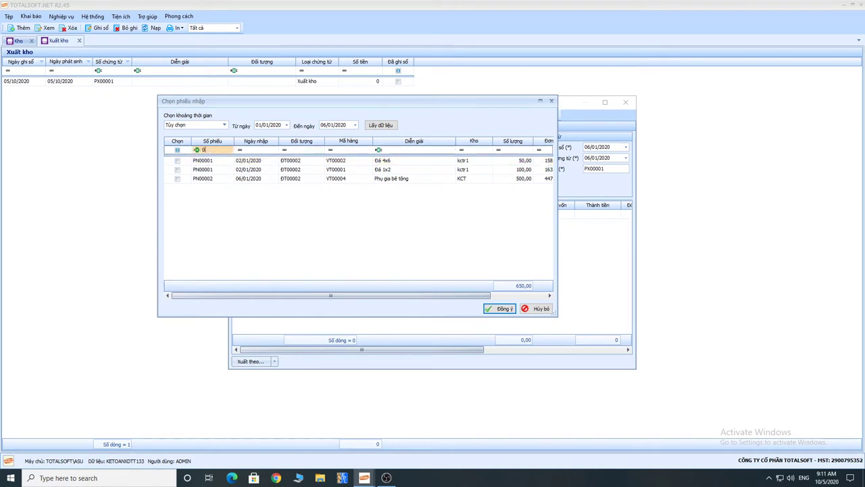
pyautogui.write('1')
pyautogui.press('BackSpace')
pyautogui.write('2')
pyautogui.press('BackSpace')
pyautogui.press('BackSpace')
# - Select the Đá 4x6 and Đá 1x2 receipt lines dated 02/01/2020 and bring them into the issue voucher
pyautogui.click(177, 161)
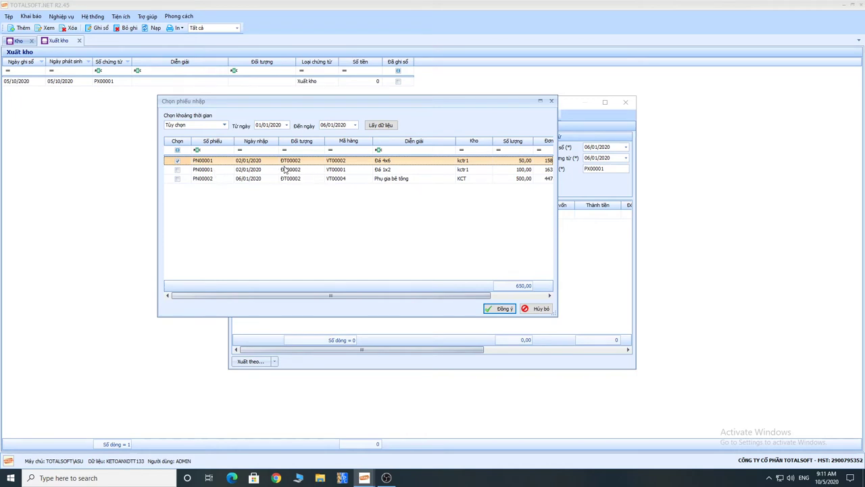
pyautogui.click(177, 170)
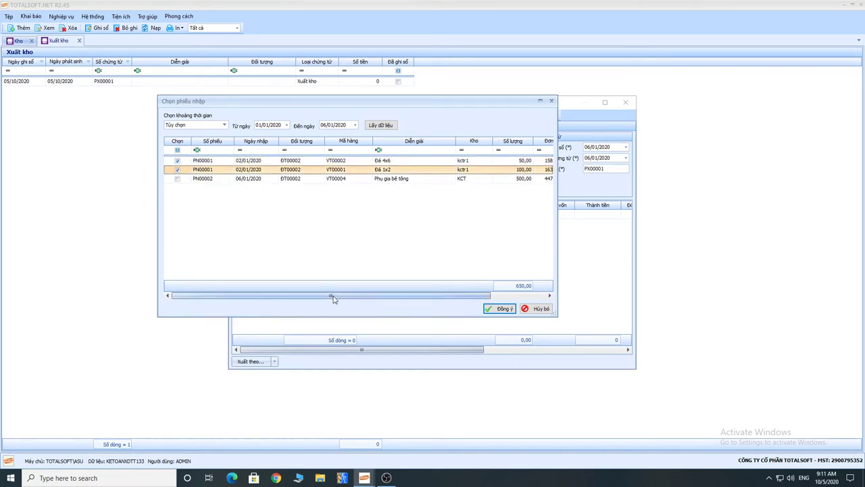
pyautogui.moveTo(332, 296); pyautogui.dragTo(422, 297)
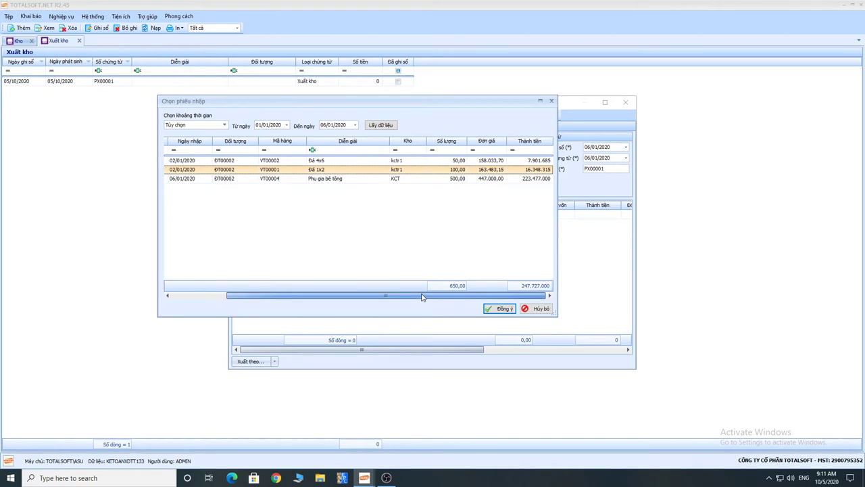
pyautogui.click(505, 309)
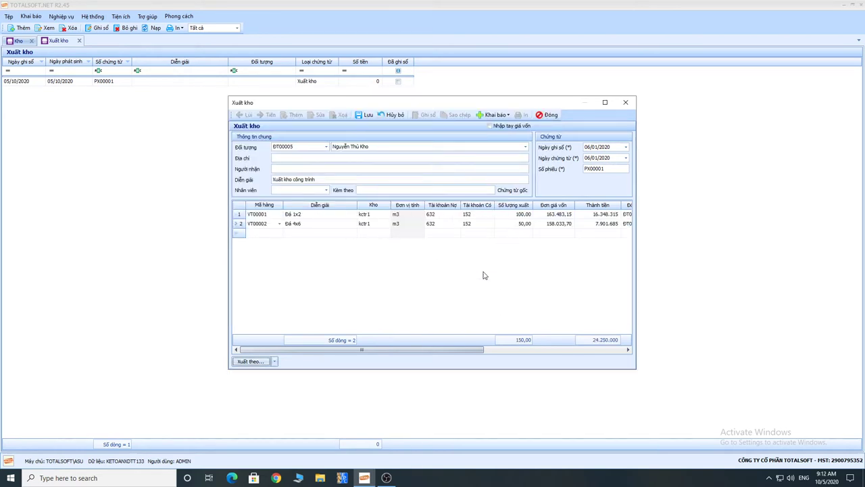
# - Set Tài khoản Nợ to 154 on both item lines, Đá 1x2 and Đá 4x6
pyautogui.moveTo(366, 350); pyautogui.dragTo(529, 351)
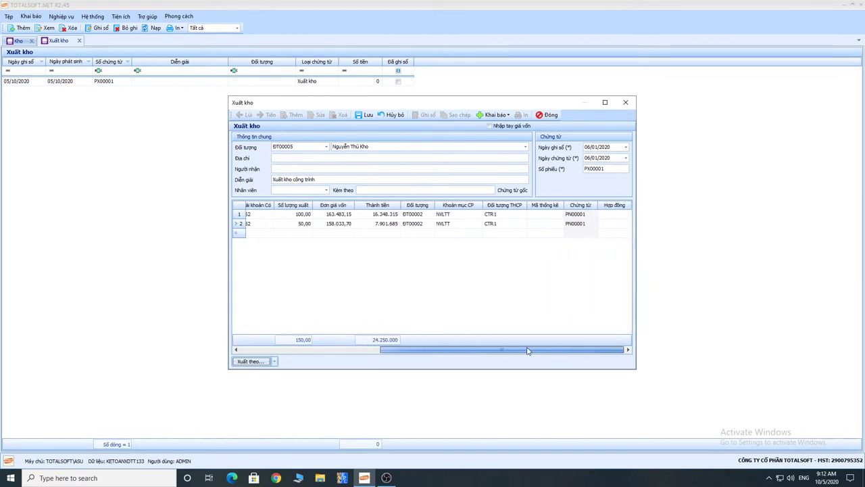
pyautogui.click(586, 215)
pyautogui.click(586, 224)
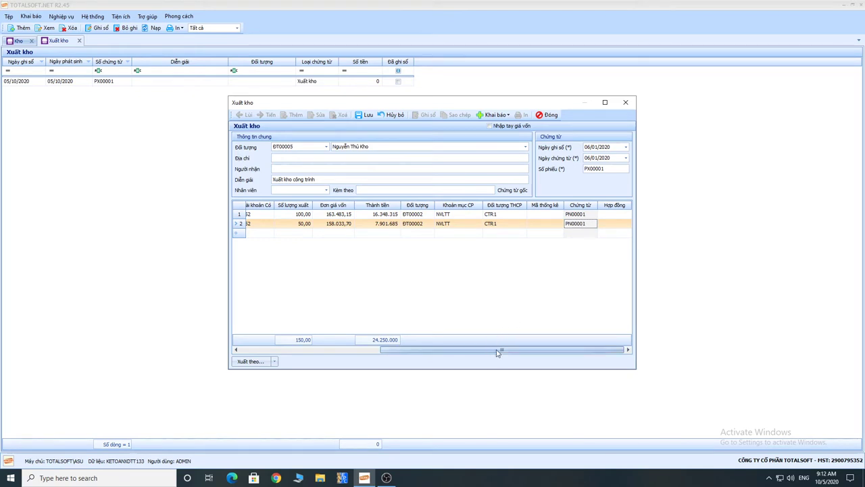
pyautogui.moveTo(500, 349); pyautogui.dragTo(309, 353)
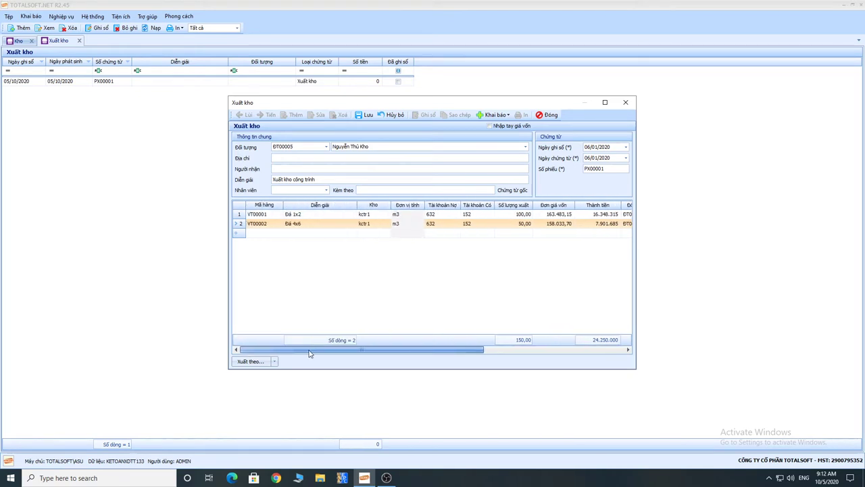
pyautogui.click(436, 214)
pyautogui.write('154')
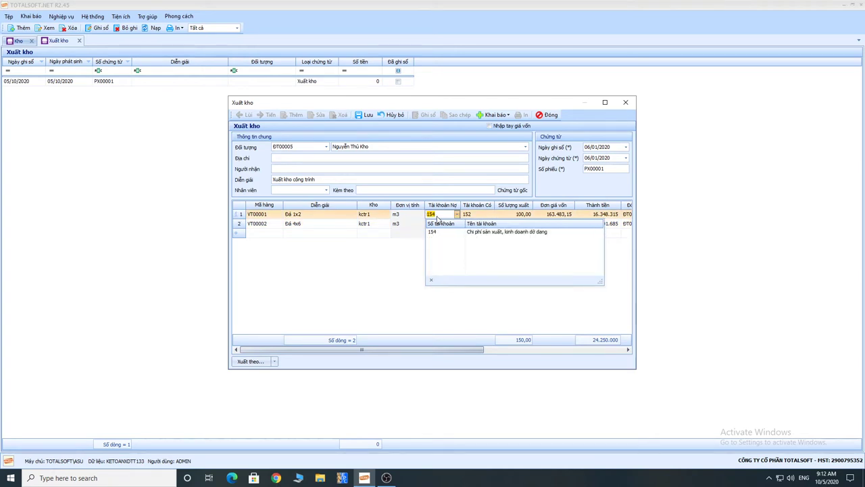
pyautogui.press('Return')
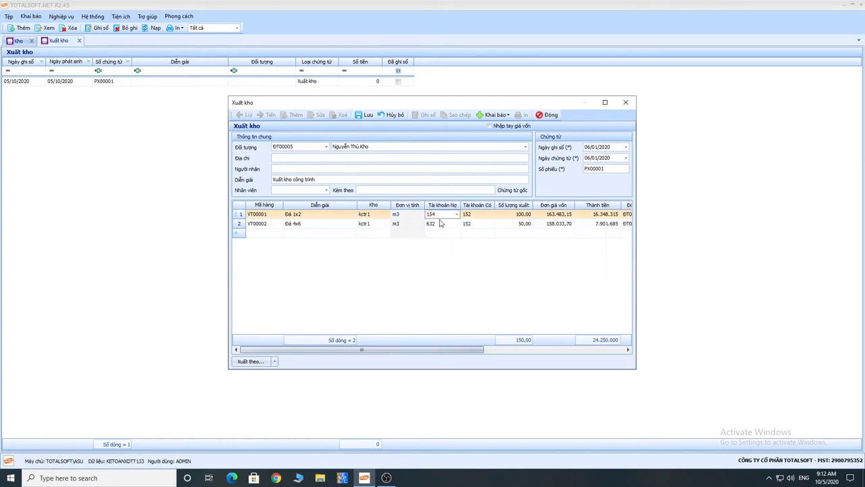
pyautogui.click(439, 224)
pyautogui.write('154')
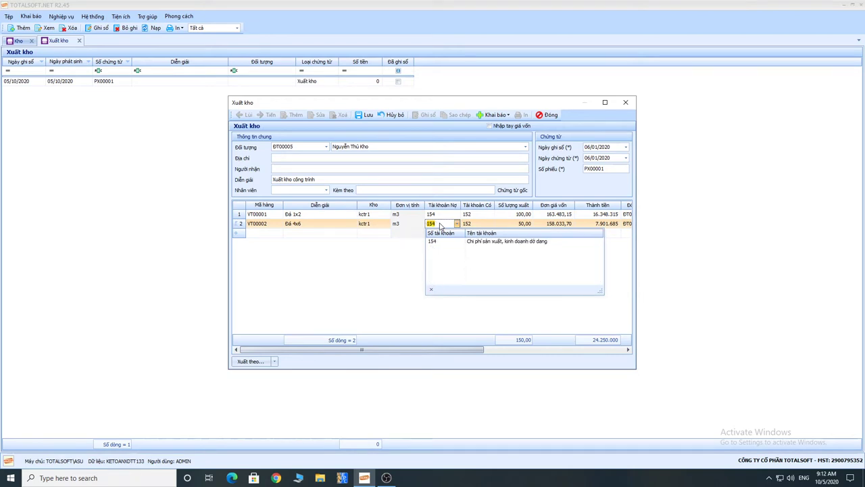
pyautogui.press('Return')
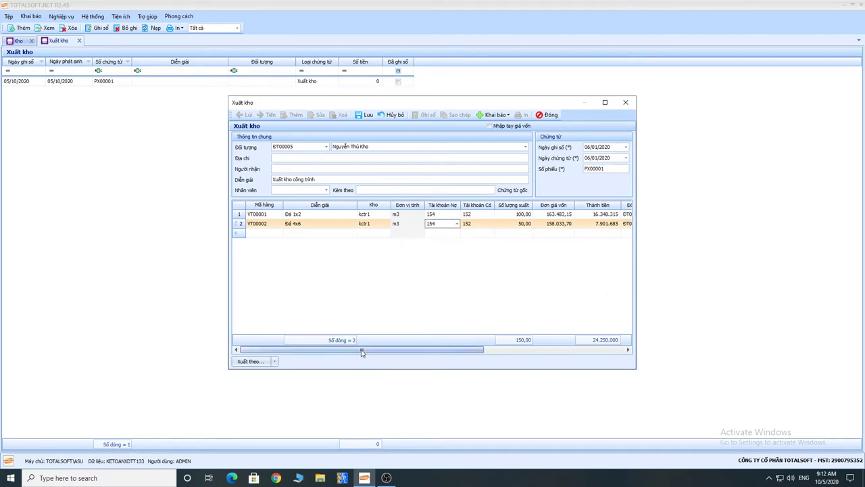
# - Check Khoản mục CP and Đối tượng THCP on the item lines and save the issue voucher
pyautogui.moveTo(362, 352); pyautogui.dragTo(508, 349)
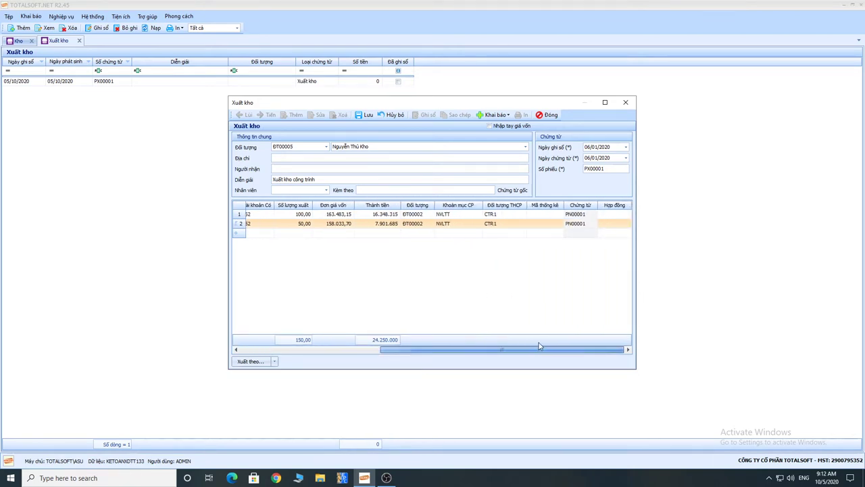
pyautogui.click(457, 215)
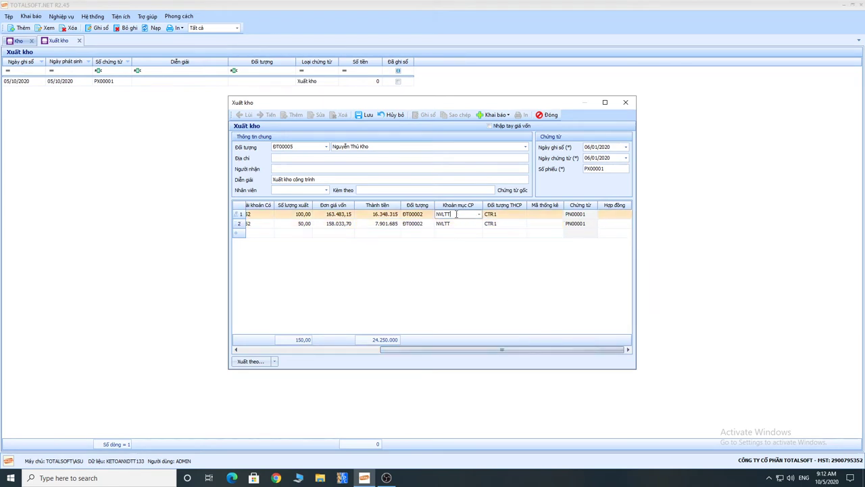
pyautogui.click(502, 214)
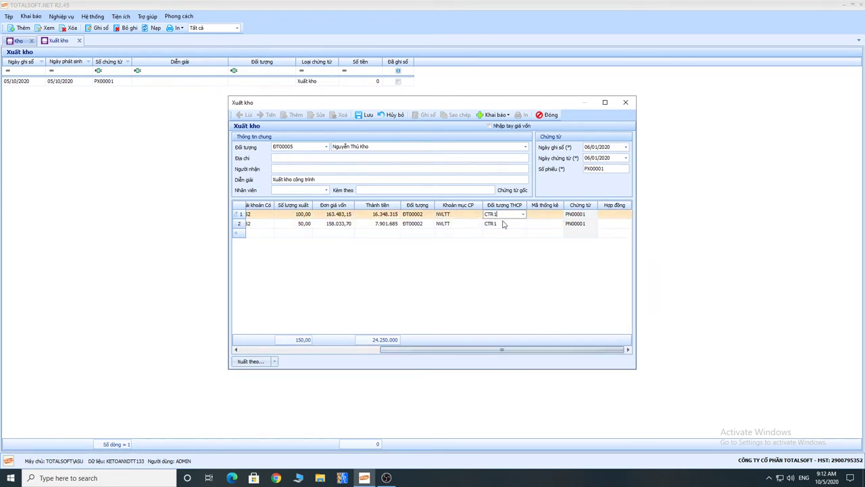
pyautogui.click(365, 115)
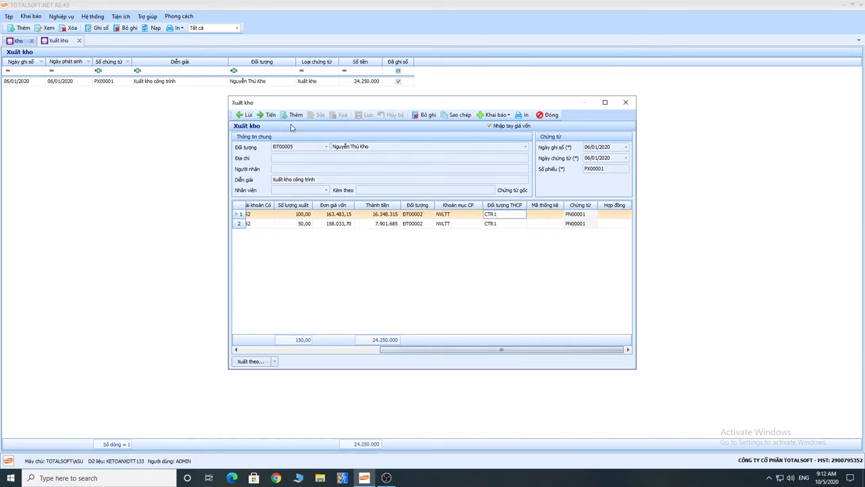
# - Add an issue voucher with the storekeeper as Đối tượng, description "Xuất kho NVL cho công trình" and voucher dates 07/01/2020
pyautogui.click(295, 117)
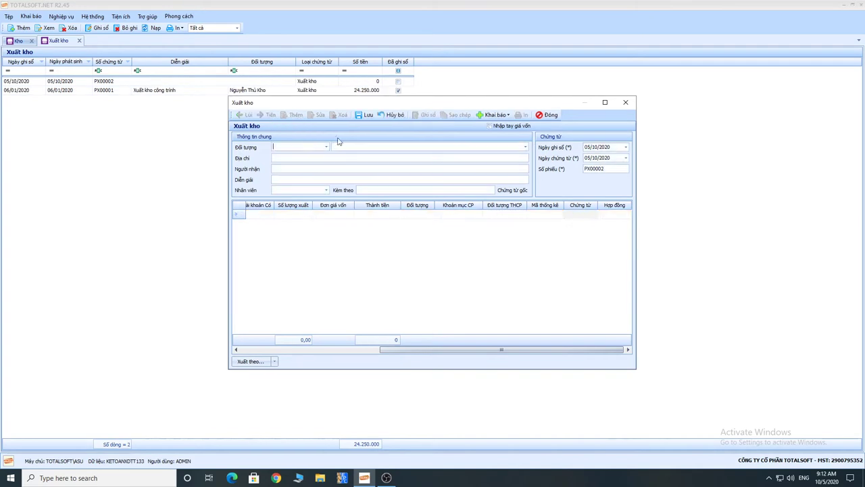
pyautogui.click(327, 146)
pyautogui.click(329, 211)
pyautogui.click(588, 147)
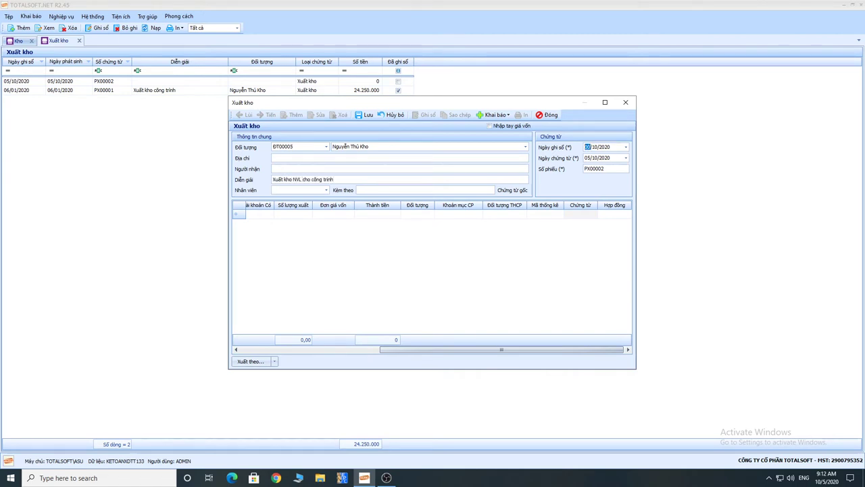
pyautogui.write('07/01')
pyautogui.press('Tab')
# - Choose to issue by goods receipt (Xuất theo phiếu nhập) and load the receipts from 01/01/2020 to 31/10/2020
pyautogui.click(274, 361)
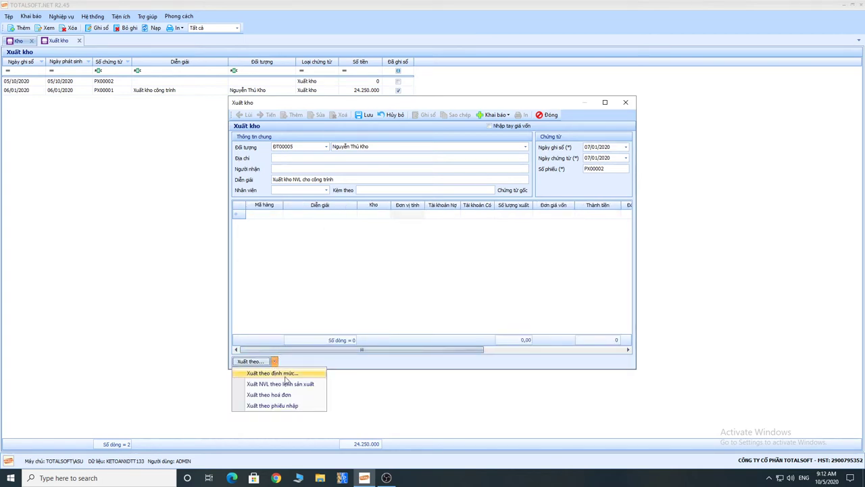
pyautogui.click(287, 405)
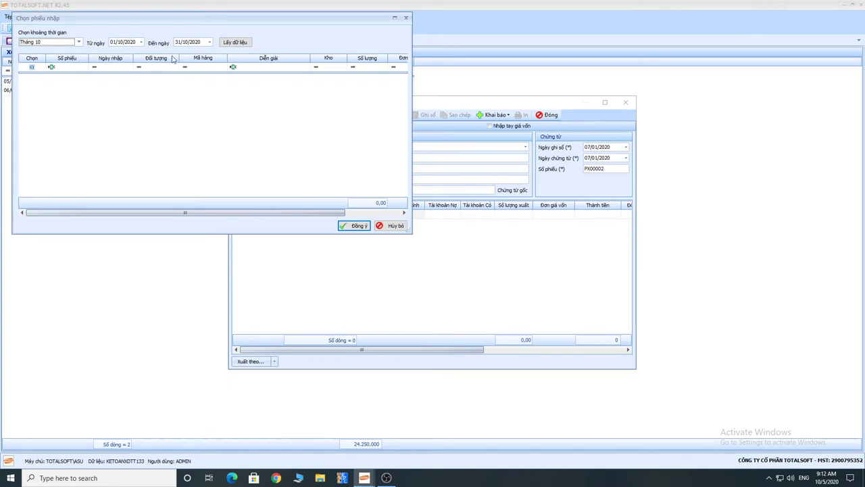
pyautogui.click(119, 42)
pyautogui.write('01')
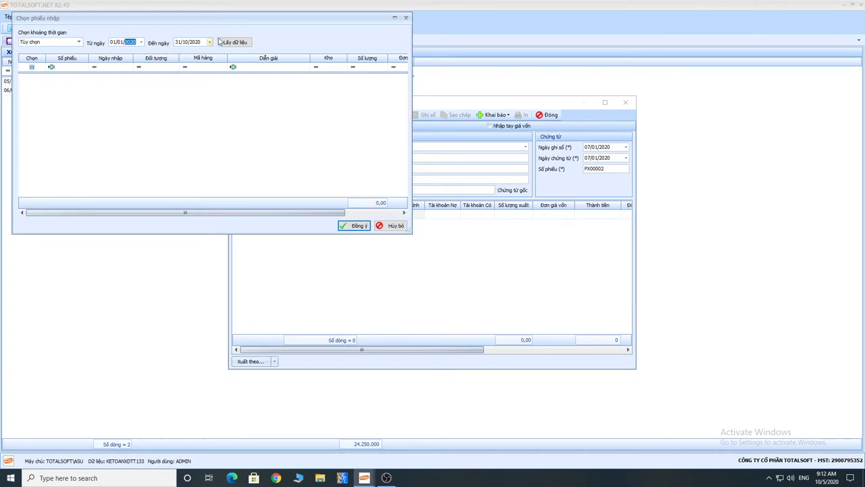
pyautogui.click(234, 42)
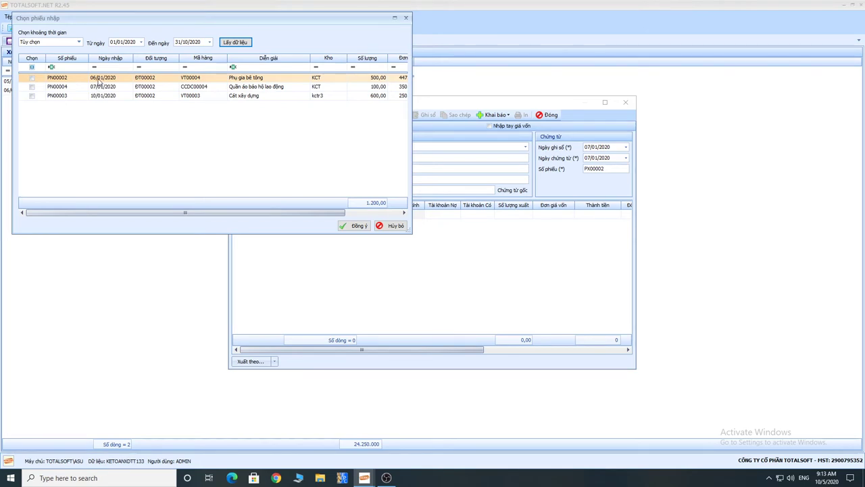
# - Select the Phụ gia bê tông receipt line dated 06/01/2020 and bring it into the voucher
pyautogui.click(98, 91)
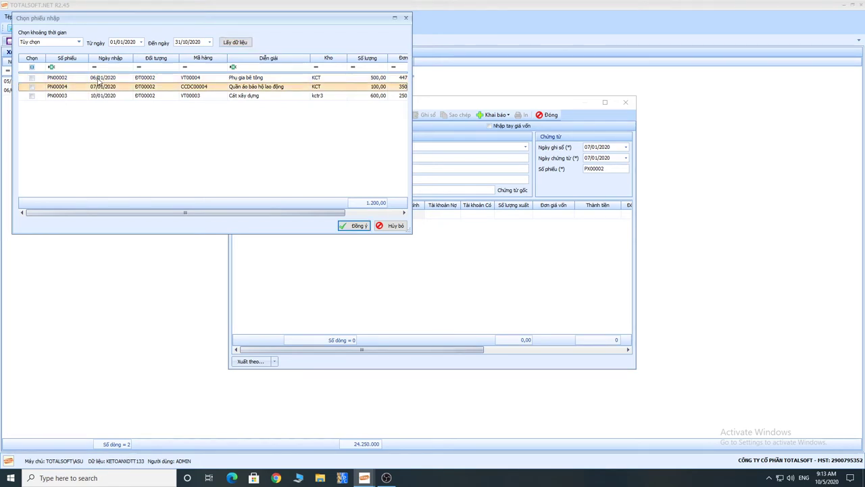
pyautogui.click(98, 80)
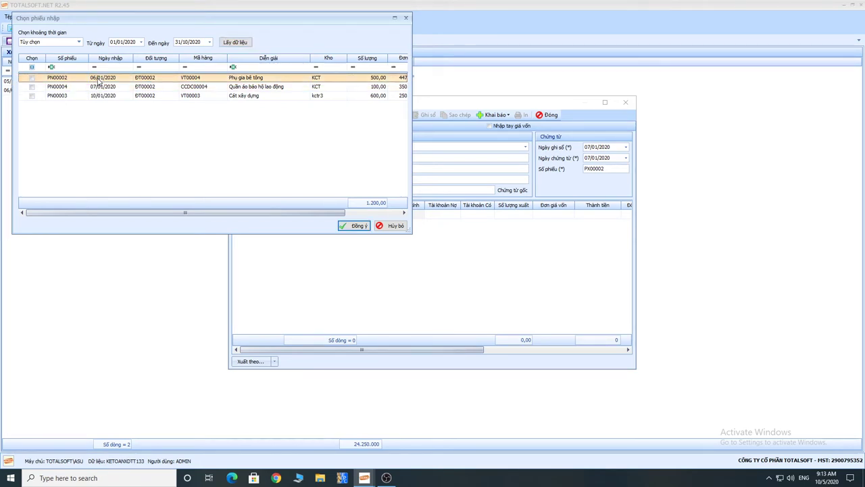
pyautogui.click(32, 79)
pyautogui.click(354, 227)
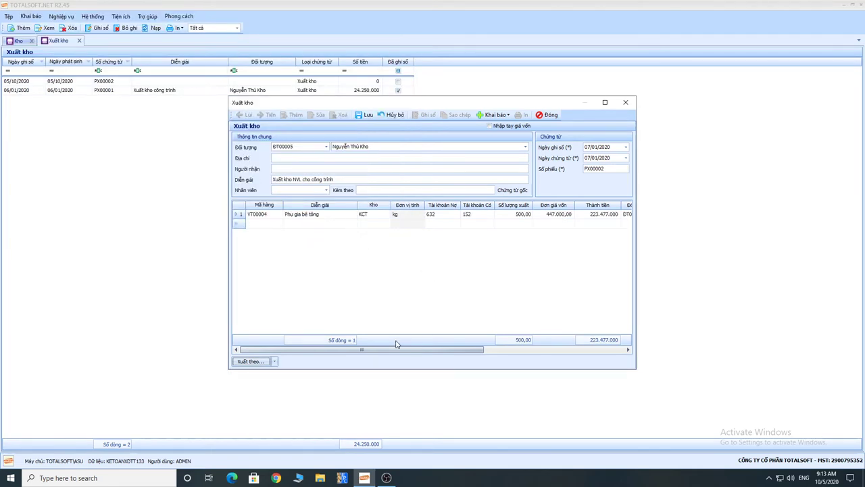
# - Set Tài khoản Nợ to 154 on the Phụ gia bê tông line and save the voucher
pyautogui.click(440, 214)
pyautogui.click(440, 217)
pyautogui.write('154')
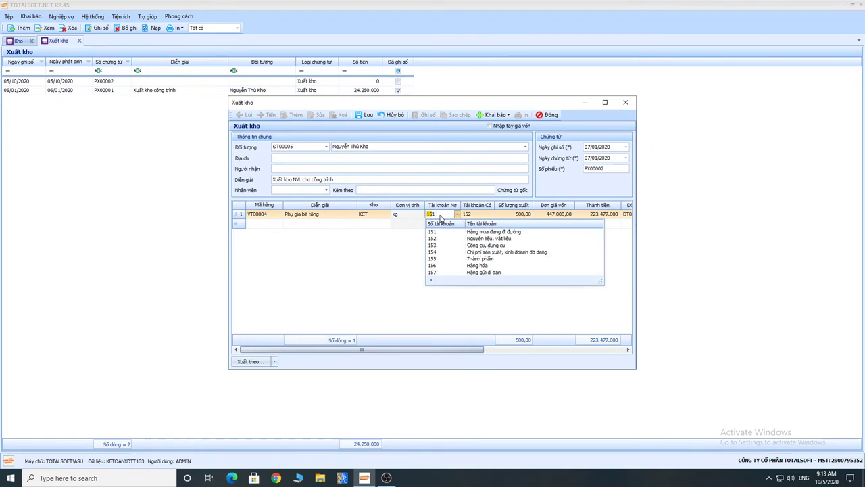
pyautogui.press('Return')
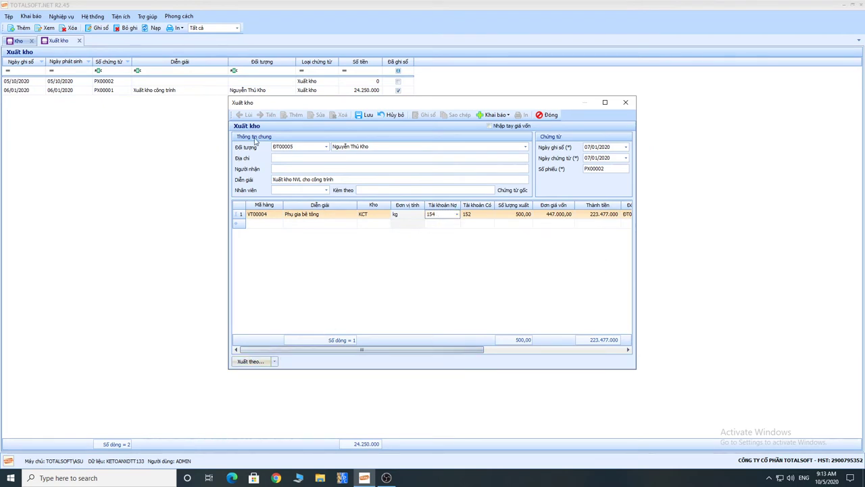
pyautogui.click(365, 115)
pyautogui.click(503, 269)
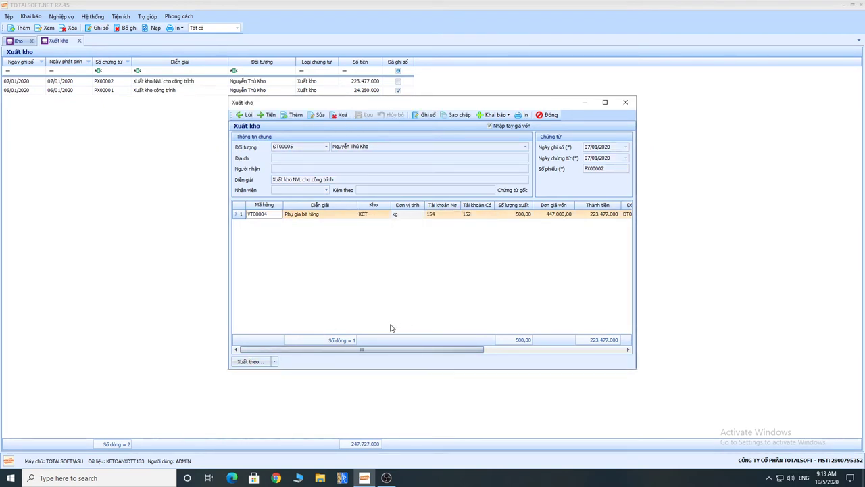
# - Edit the saved voucher to set Khoản mục CP to SXC on the Phụ gia bê tông line, and save it again
pyautogui.moveTo(368, 349); pyautogui.dragTo(382, 350)
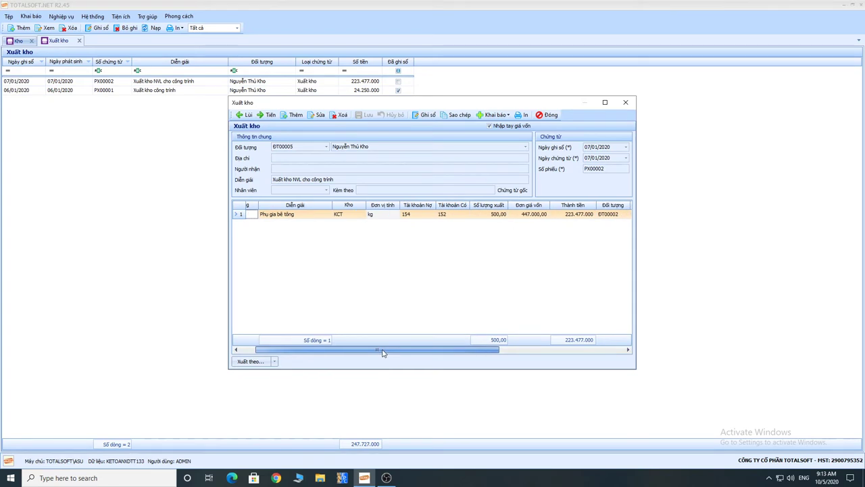
pyautogui.click(321, 116)
pyautogui.moveTo(376, 352); pyautogui.dragTo(487, 351)
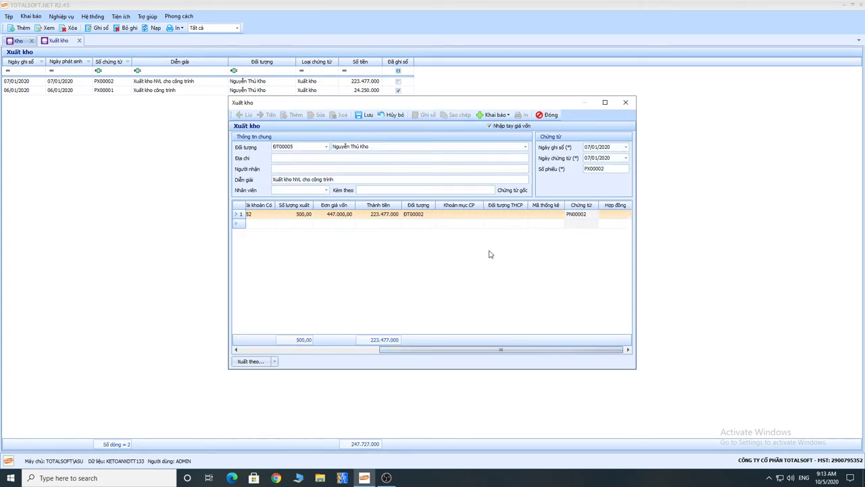
pyautogui.click(479, 215)
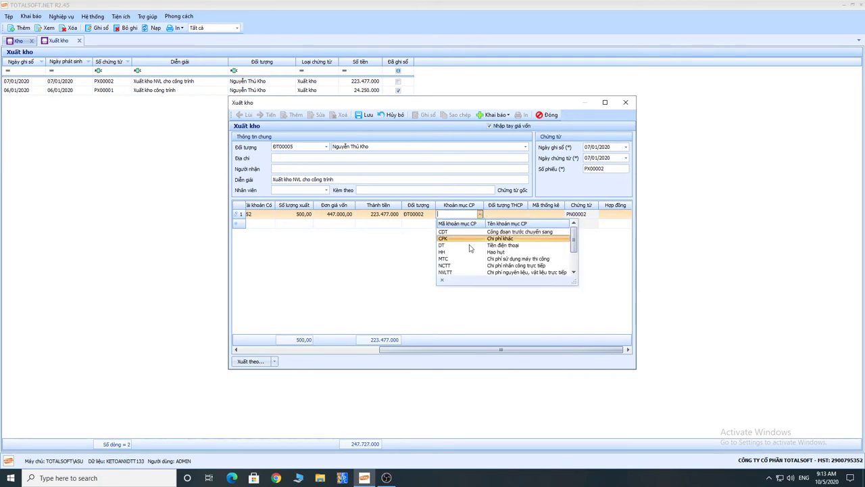
pyautogui.scroll(-2, 463, 258)
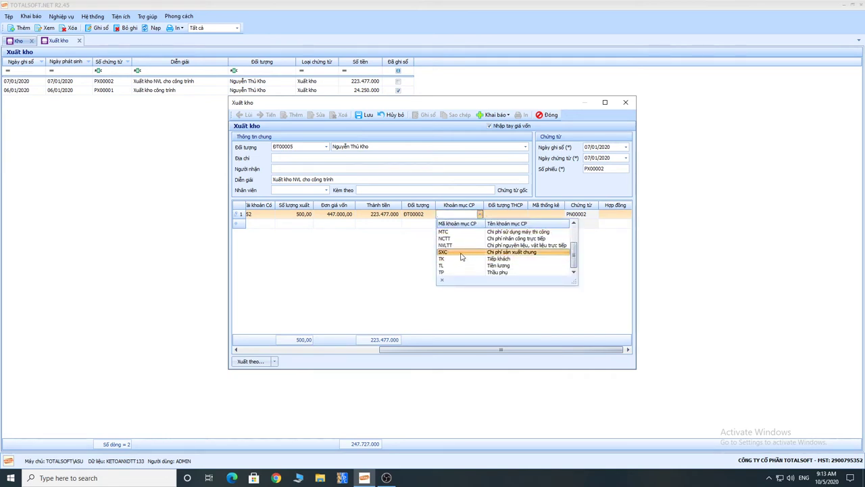
pyautogui.click(457, 252)
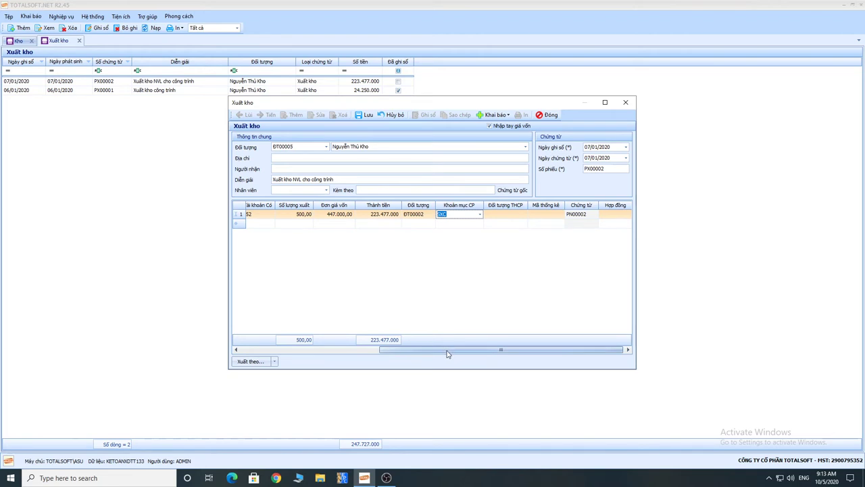
pyautogui.moveTo(448, 350); pyautogui.dragTo(310, 351)
pyautogui.click(369, 115)
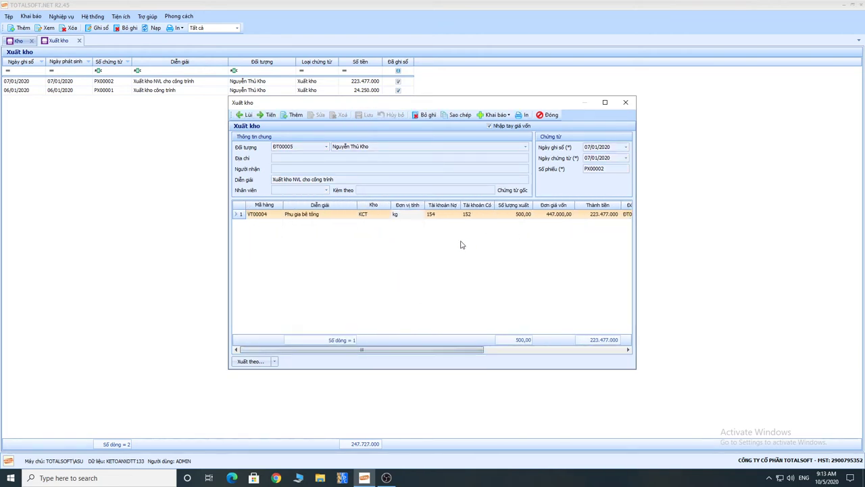
# - Add a new stock issue voucher for the storekeeper with Diễn giải "Xuất kho nvl công trình" and Ngày ghi sổ 07/01/2020
pyautogui.click(294, 115)
pyautogui.click(325, 146)
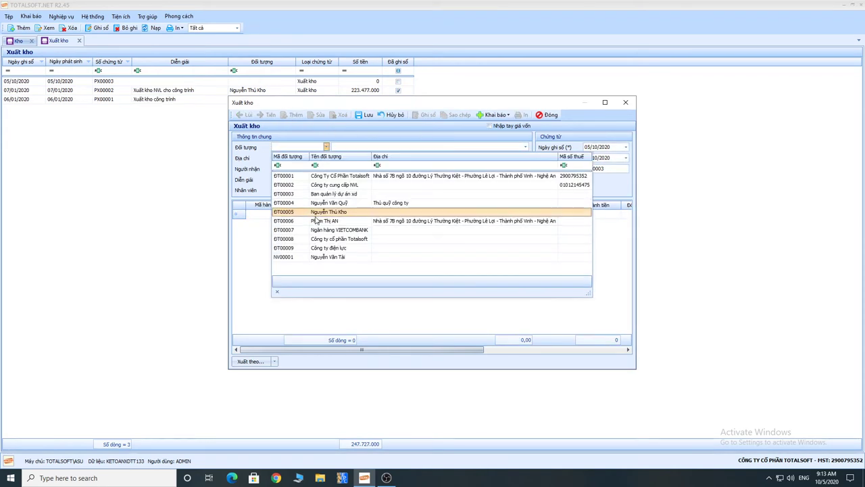
pyautogui.click(317, 216)
pyautogui.click(492, 179)
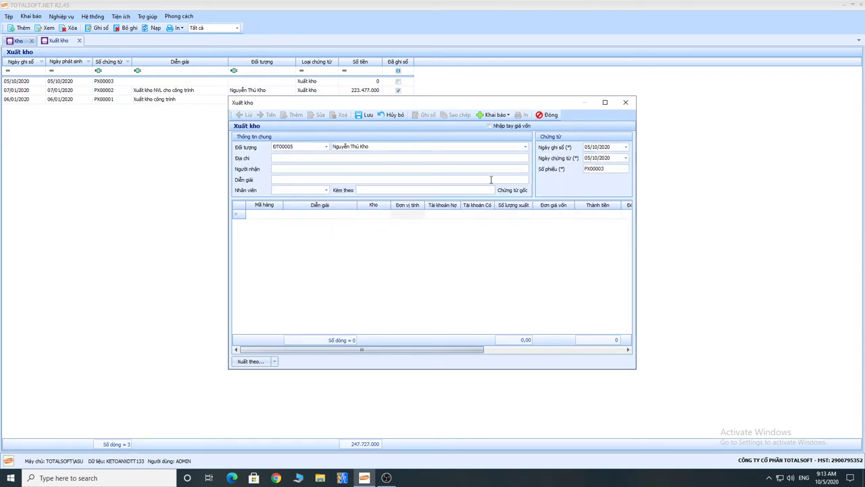
pyautogui.write('Xua')
pyautogui.write('0701')
# - Choose to issue the new voucher by goods receipt and load the receipts from 01/01/2020 to 31/10/2020
pyautogui.click(276, 361)
pyautogui.click(279, 409)
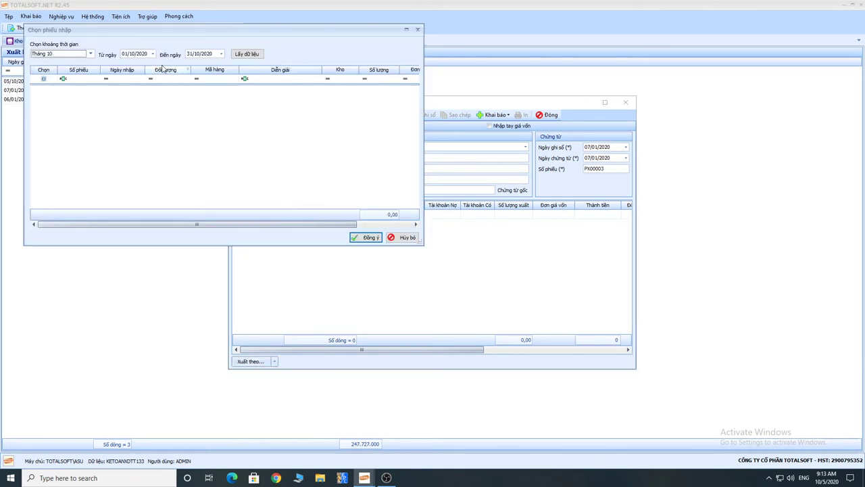
pyautogui.click(132, 54)
pyautogui.write('01')
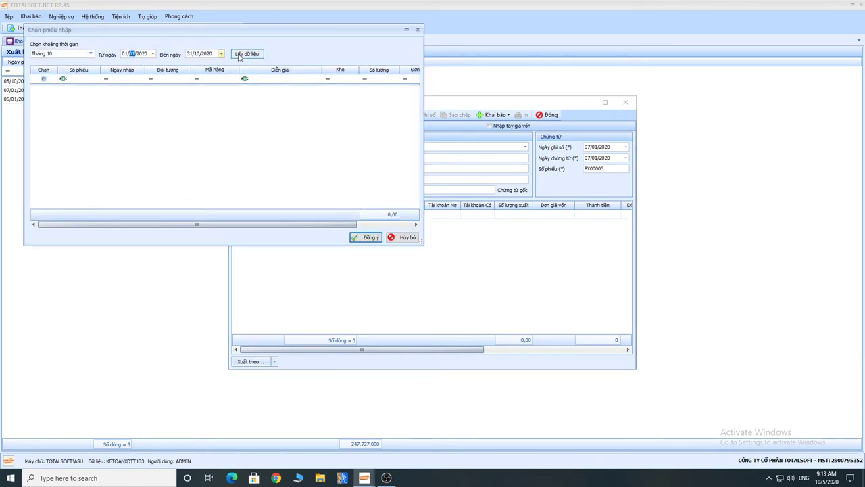
pyautogui.click(246, 54)
# - Select the Cát xây dựng receipt line PN00003 dated 10/01/2020 and bring it into the voucher
pyautogui.click(68, 100)
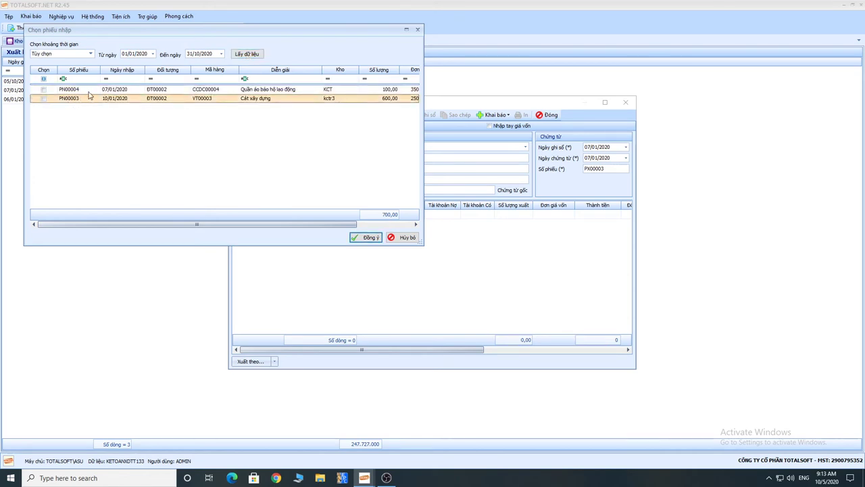
pyautogui.click(43, 98)
pyautogui.click(365, 238)
# - Set Tài khoản Nợ to 154 on the Cát xây dựng line, save the voucher and close it
pyautogui.click(442, 213)
pyautogui.write('154')
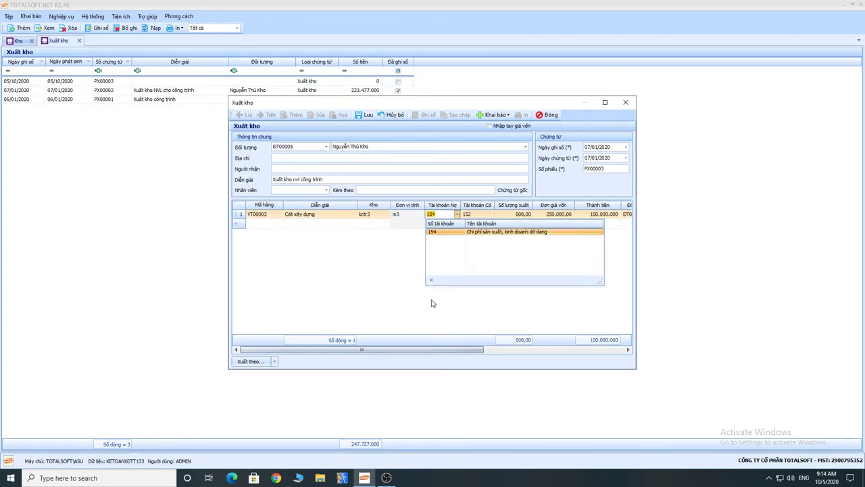
pyautogui.press('Return')
pyautogui.moveTo(398, 349); pyautogui.dragTo(506, 350)
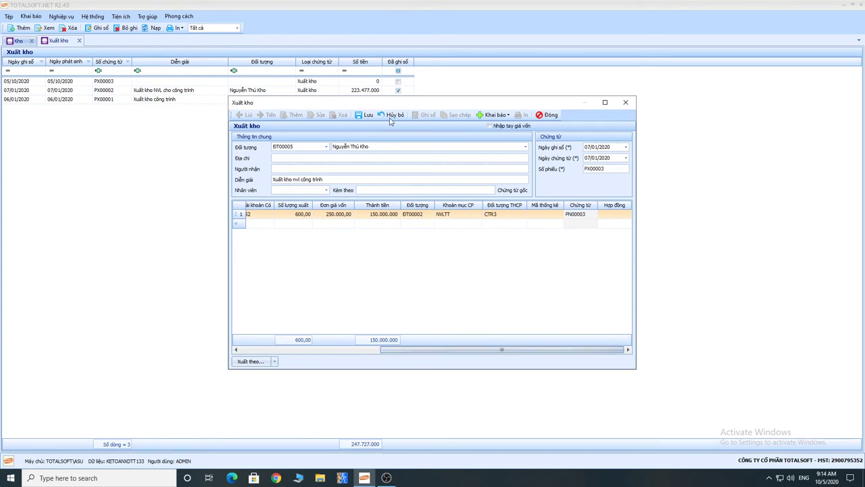
pyautogui.click(365, 115)
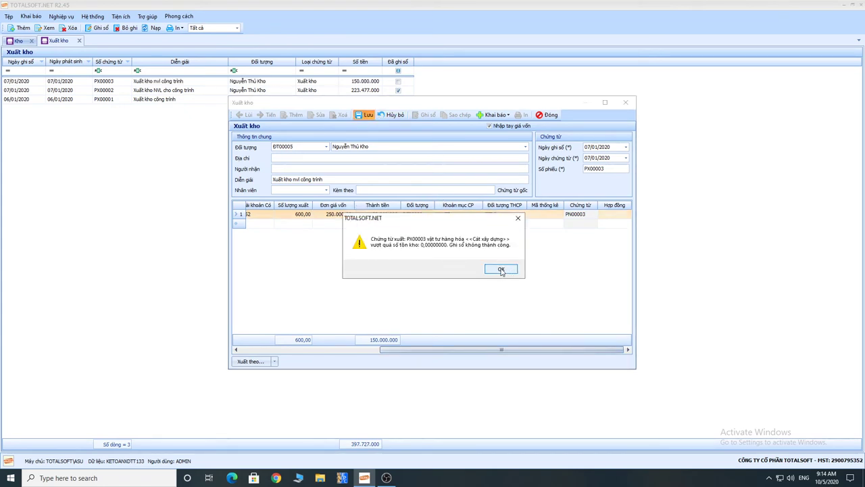
pyautogui.click(501, 270)
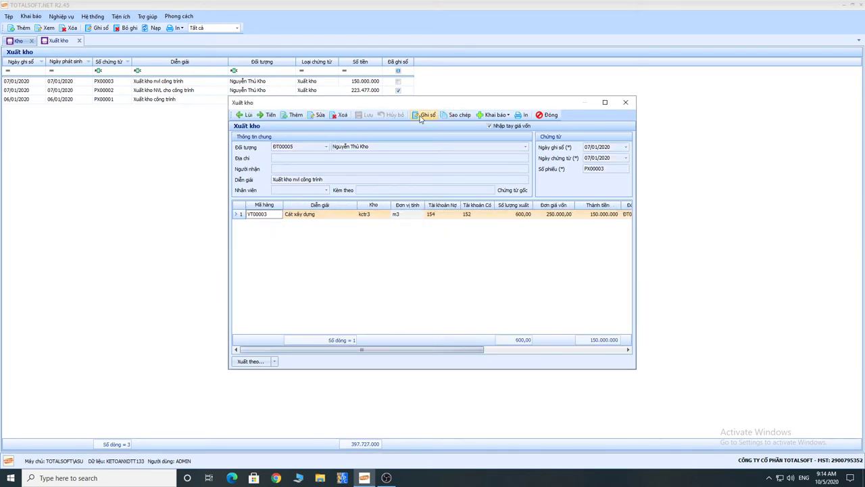
pyautogui.click(548, 115)
# - Open the Mua hàng list and check the date and warehouse on purchase receipt PN00003 for Cát xây dựng
pyautogui.click(61, 16)
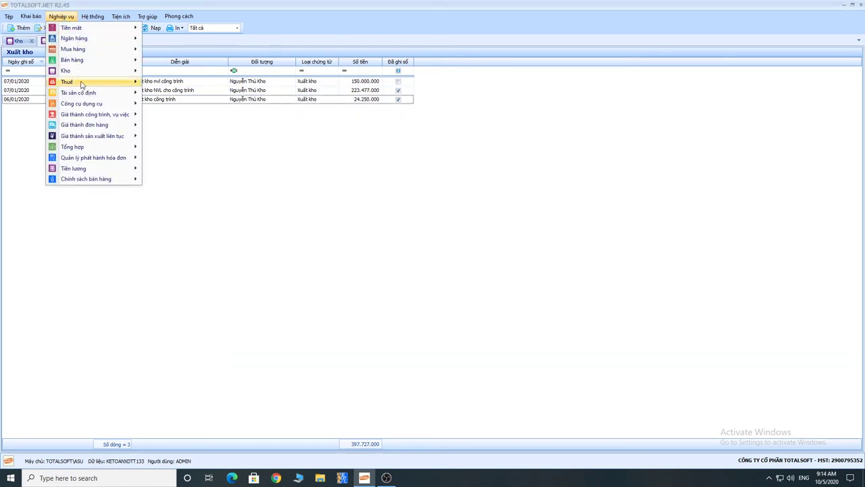
pyautogui.moveTo(67, 49)
pyautogui.click(177, 70)
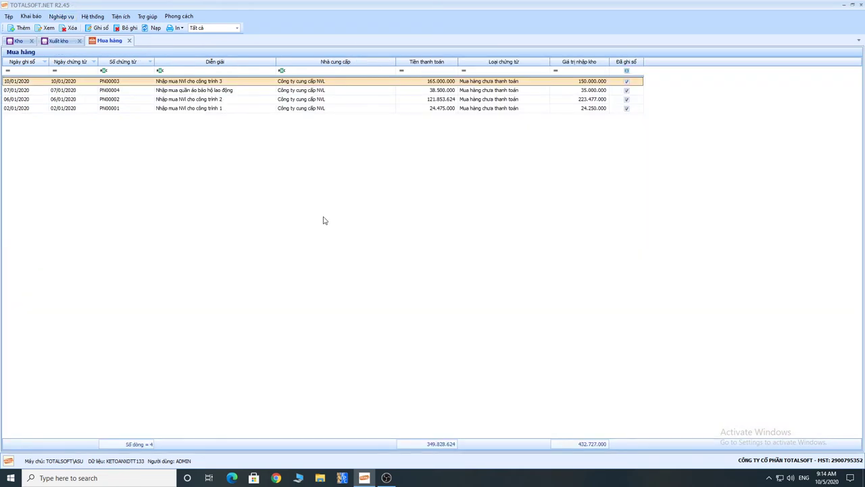
pyautogui.doubleClick(121, 82)
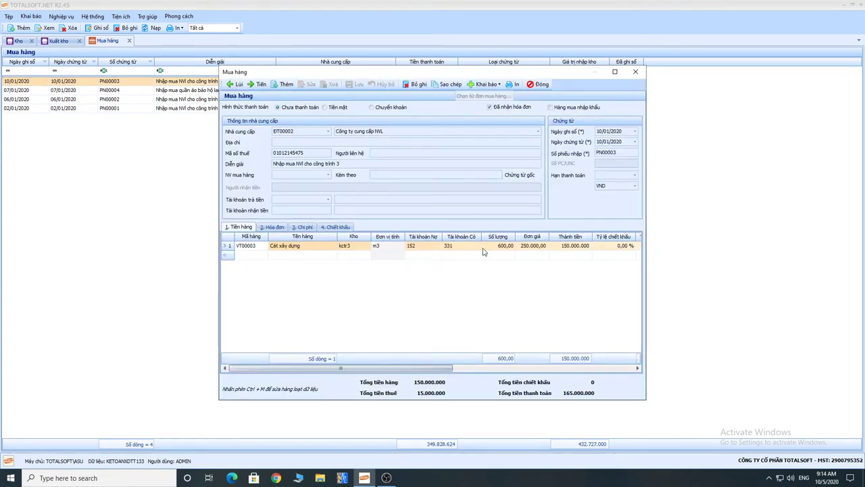
pyautogui.click(350, 248)
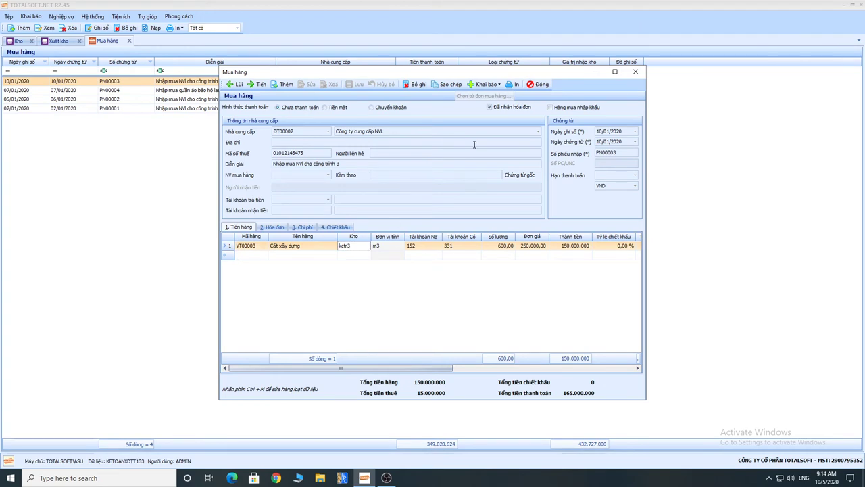
pyautogui.click(541, 85)
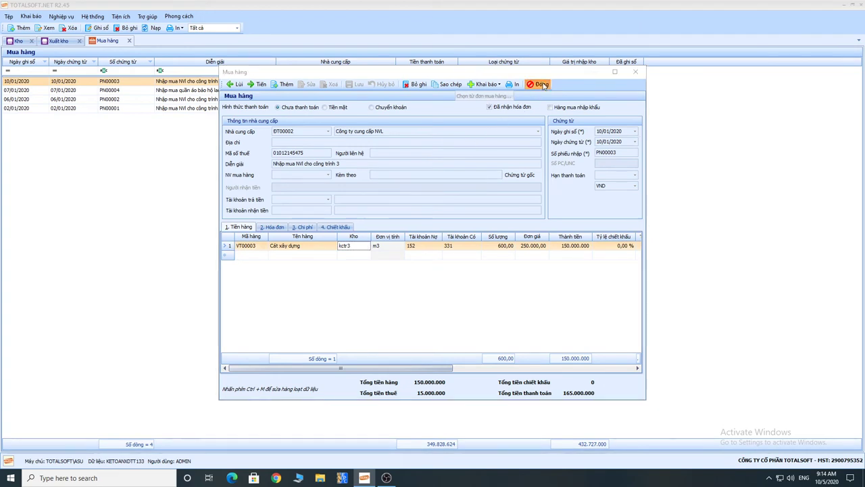
# - Return to the Xuất kho list, reopen issue voucher PX00003 and try to post it to the ledger
pyautogui.click(66, 41)
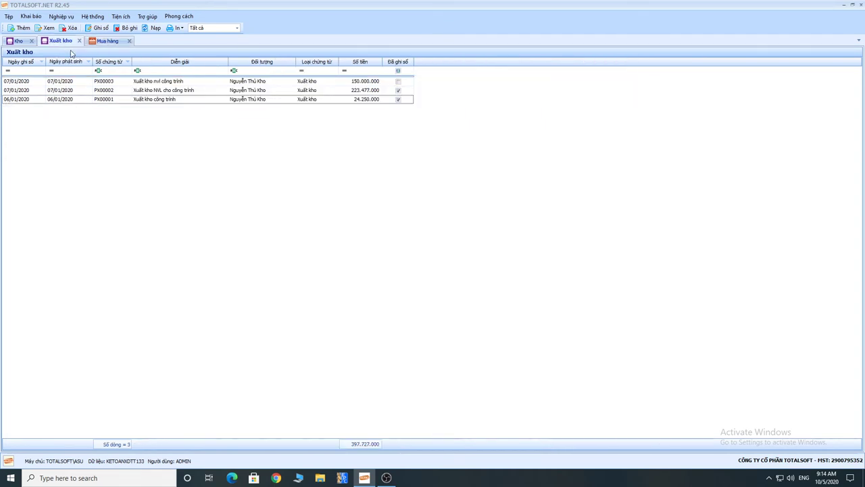
pyautogui.doubleClick(194, 82)
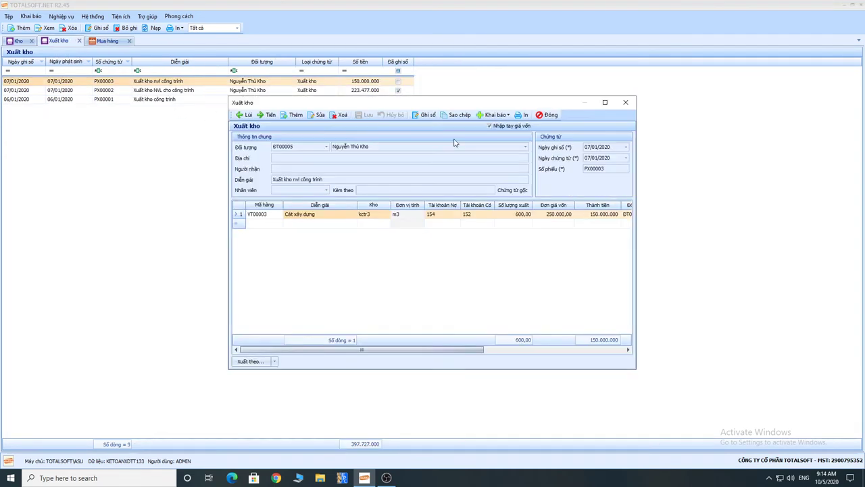
pyautogui.click(421, 116)
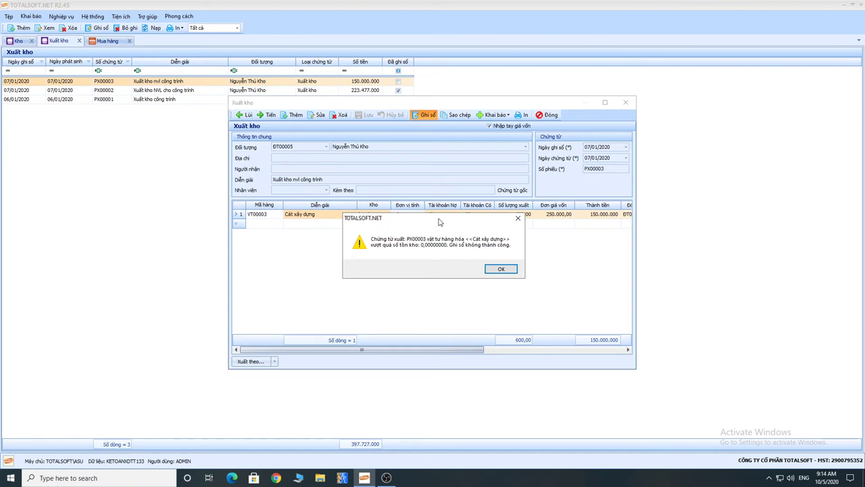
pyautogui.moveTo(439, 220); pyautogui.dragTo(437, 250)
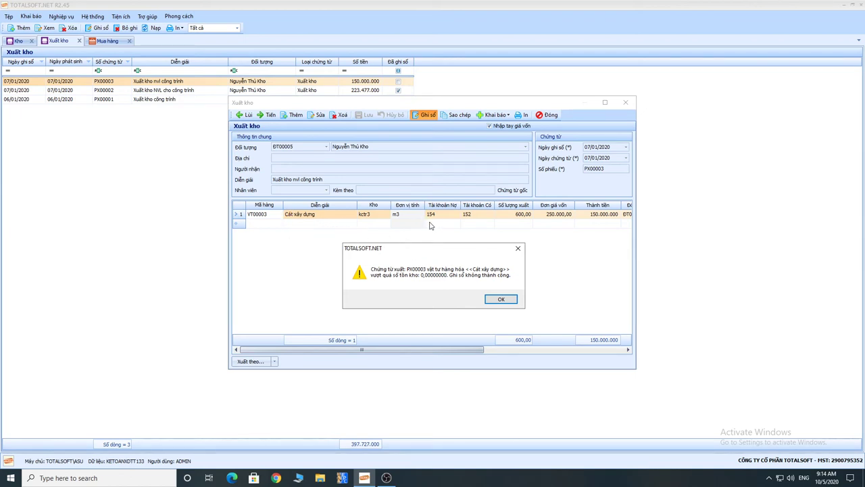
pyautogui.click(499, 300)
# - Edit issue voucher PX00003 to set Ngày ghi sổ to 10/01/2020, save it and close it
pyautogui.click(316, 115)
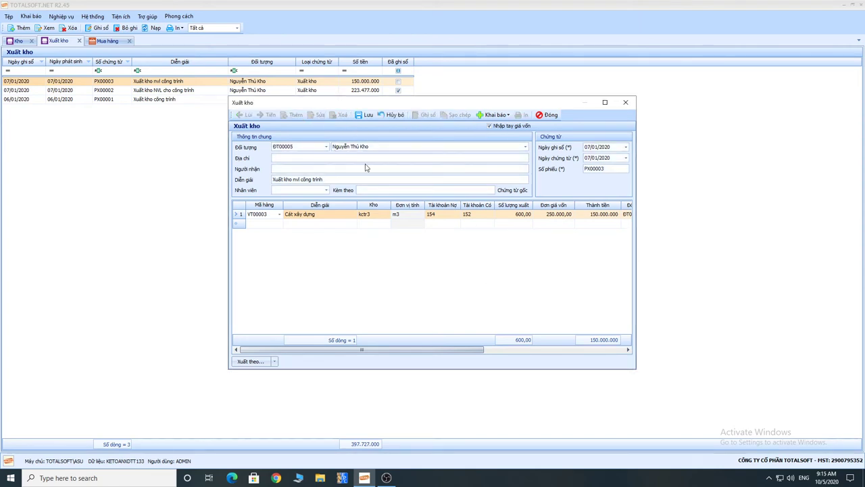
pyautogui.click(586, 148)
pyautogui.write('10')
pyautogui.click(365, 115)
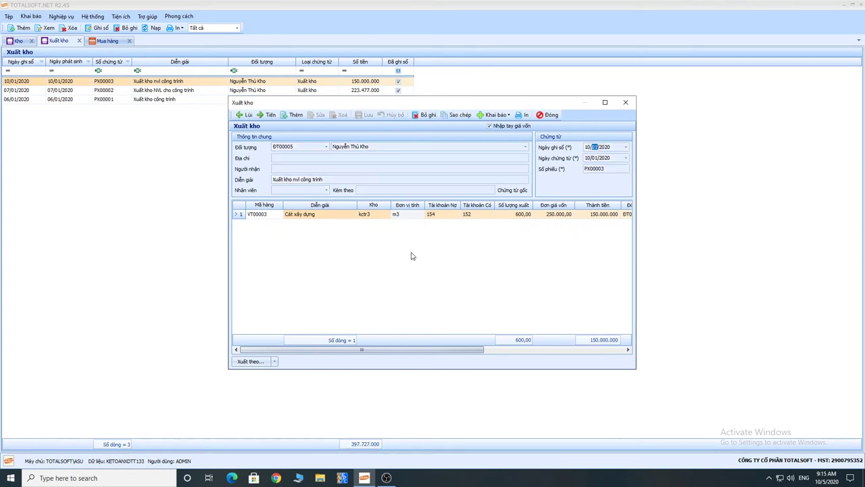
pyautogui.click(549, 115)
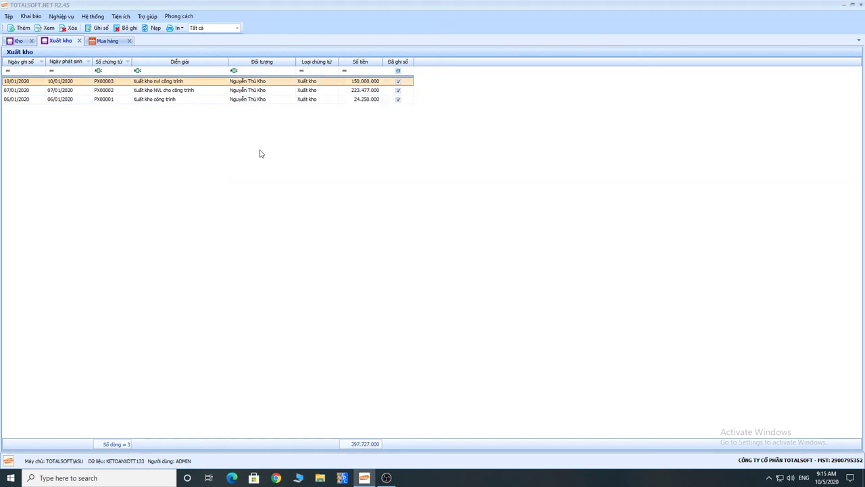
# - Close the open Xuất kho and Mua hàng lists and open the Ghi tăng list under Công cụ dụng cụ
pyautogui.click(79, 41)
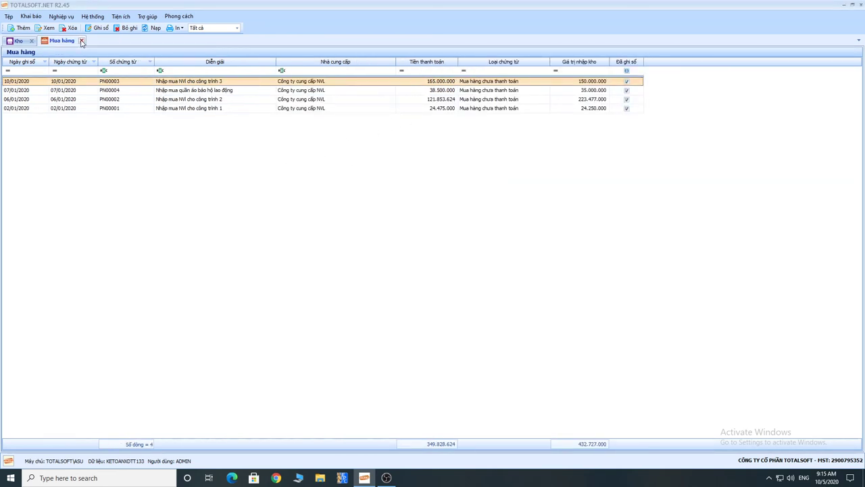
pyautogui.click(81, 40)
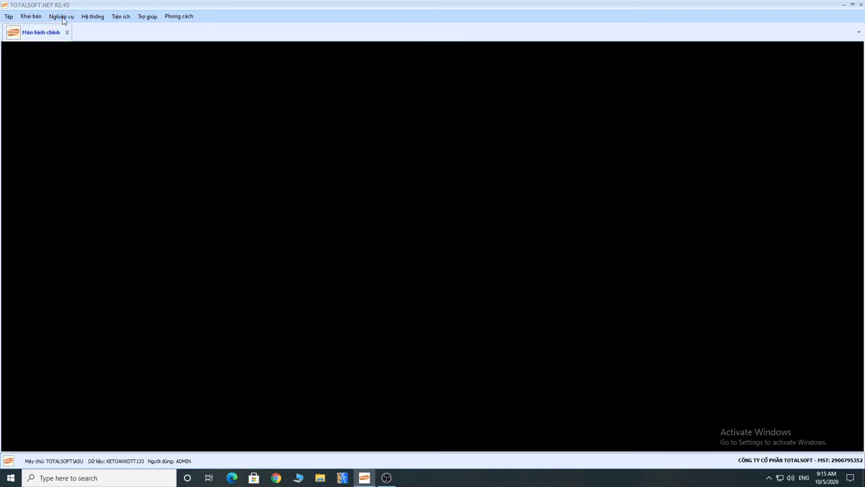
pyautogui.click(62, 17)
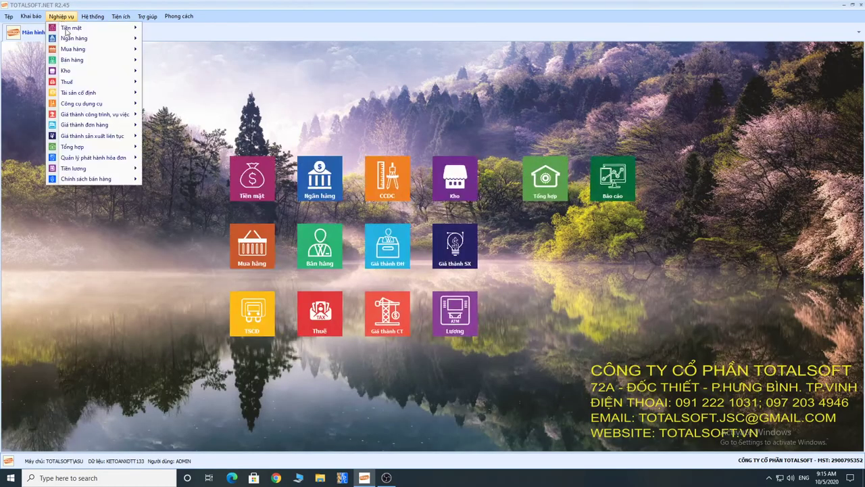
pyautogui.moveTo(97, 105)
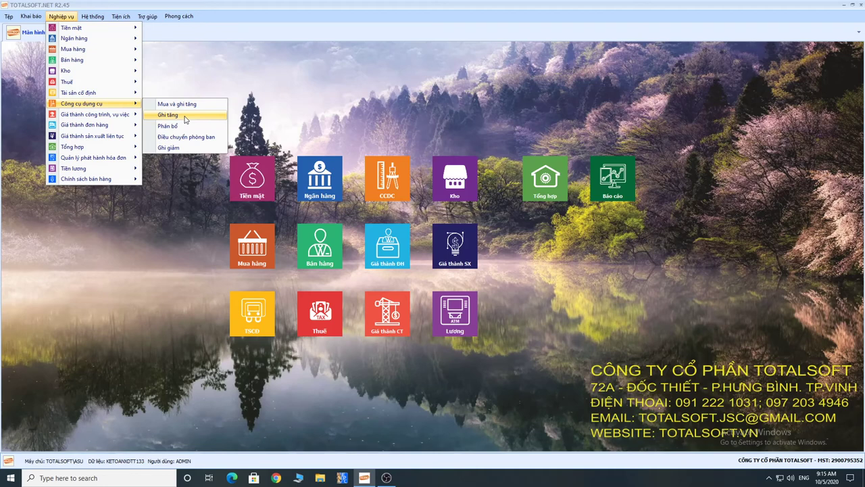
pyautogui.click(185, 116)
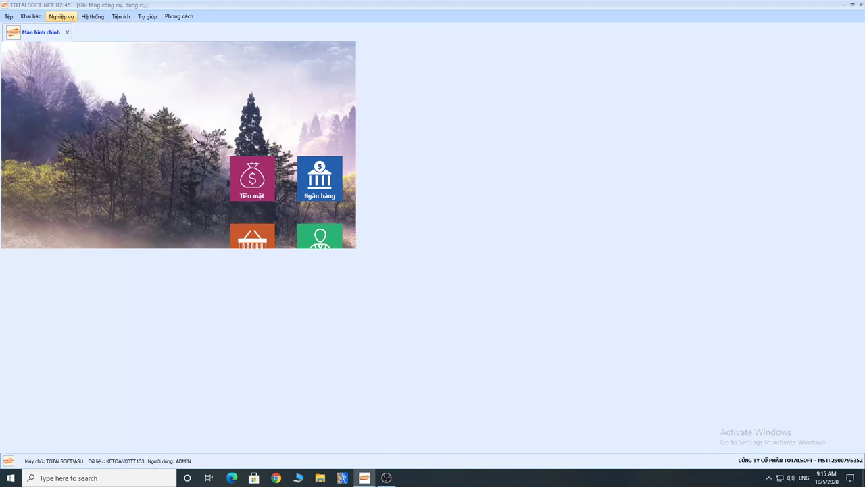
pyautogui.rightClick(214, 135)
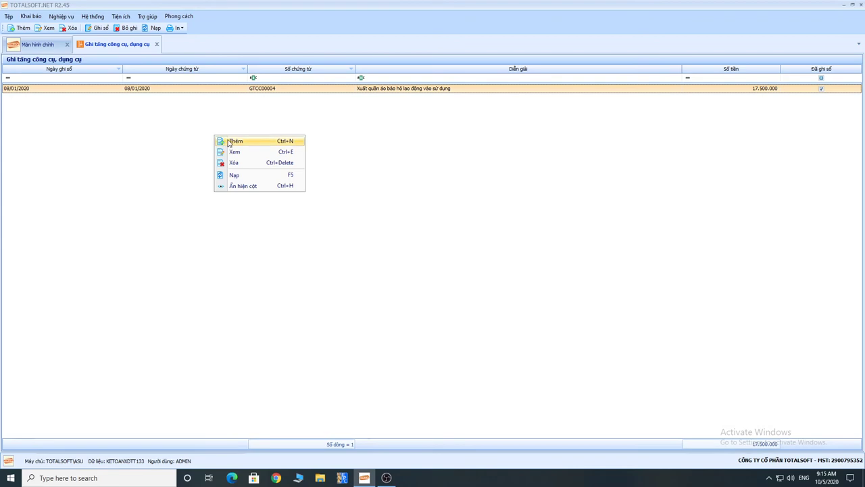
pyautogui.click(225, 139)
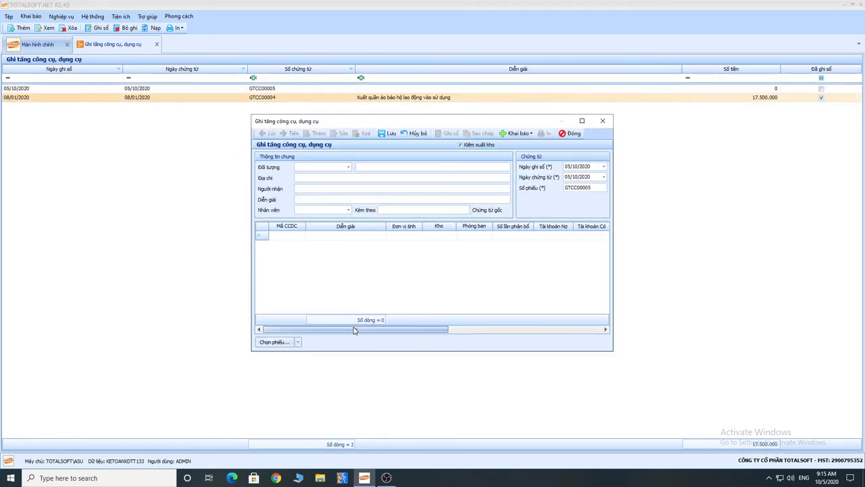
pyautogui.moveTo(355, 329)
pyautogui.mouseDown()
pyautogui.moveTo(512, 332)
pyautogui.moveTo(349, 332)
pyautogui.mouseUp()
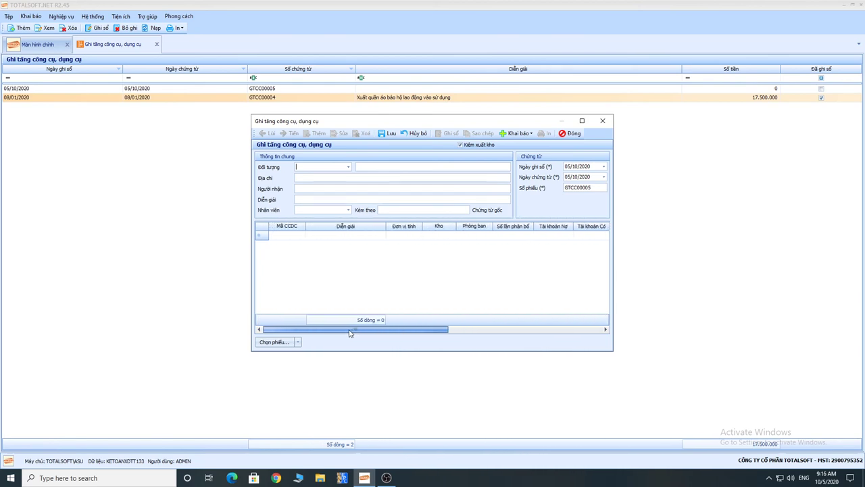
pyautogui.click(504, 236)
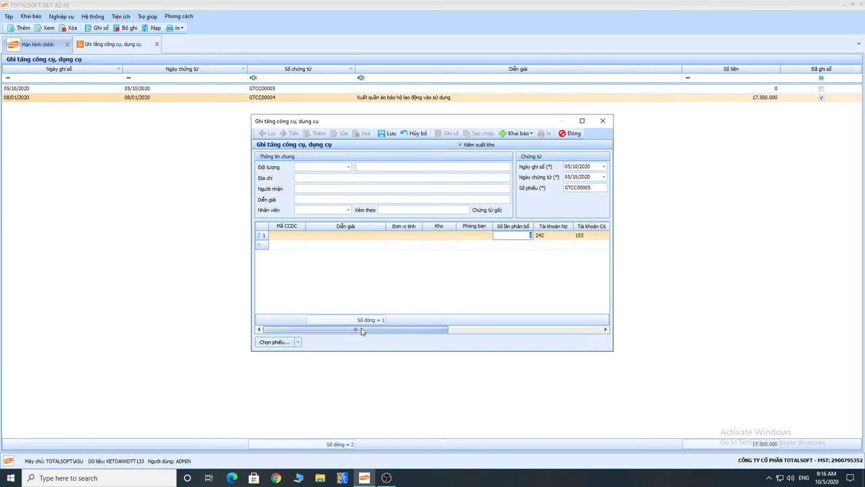
pyautogui.moveTo(356, 330); pyautogui.dragTo(444, 329)
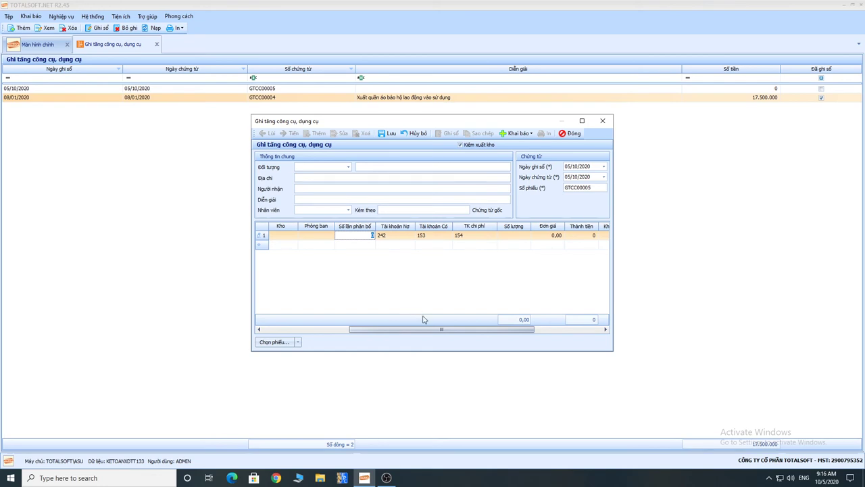
pyautogui.moveTo(441, 329); pyautogui.dragTo(355, 329)
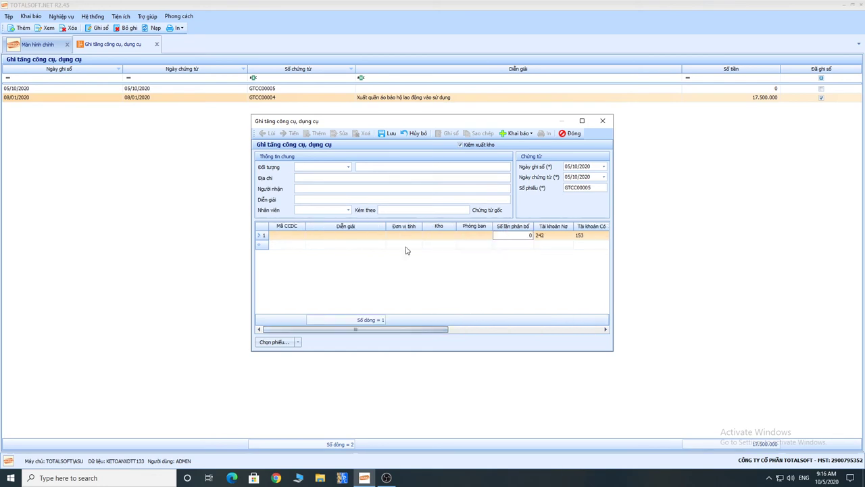
pyautogui.click(572, 134)
pyautogui.click(446, 269)
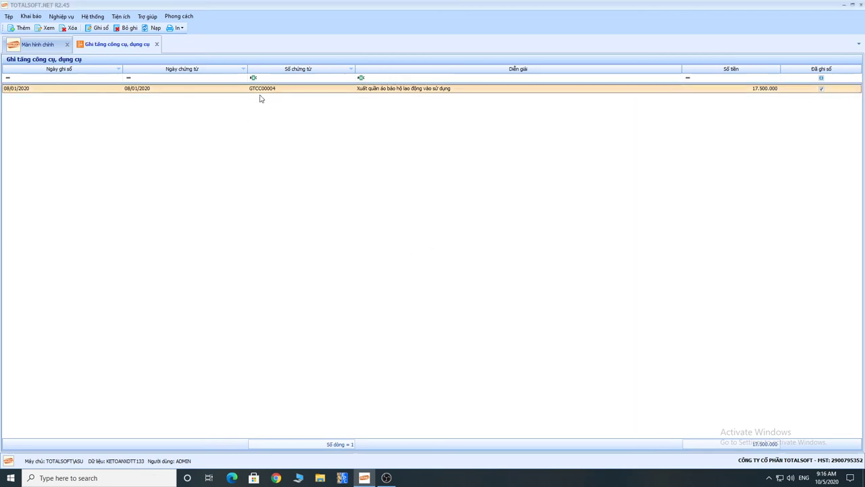
# - Open tool increase voucher GTCC00004 and examine its line's allocation count, accounts, quantity and cost item
pyautogui.doubleClick(242, 90)
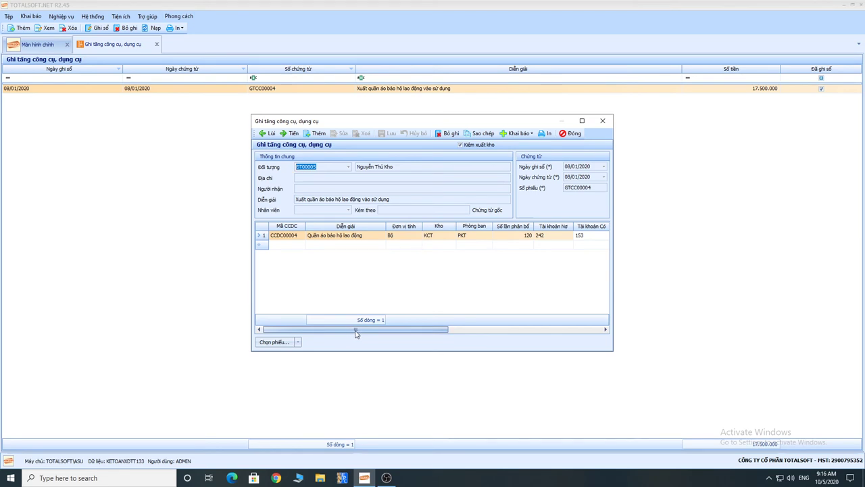
pyautogui.moveTo(364, 330); pyautogui.dragTo(515, 329)
pyautogui.click(396, 235)
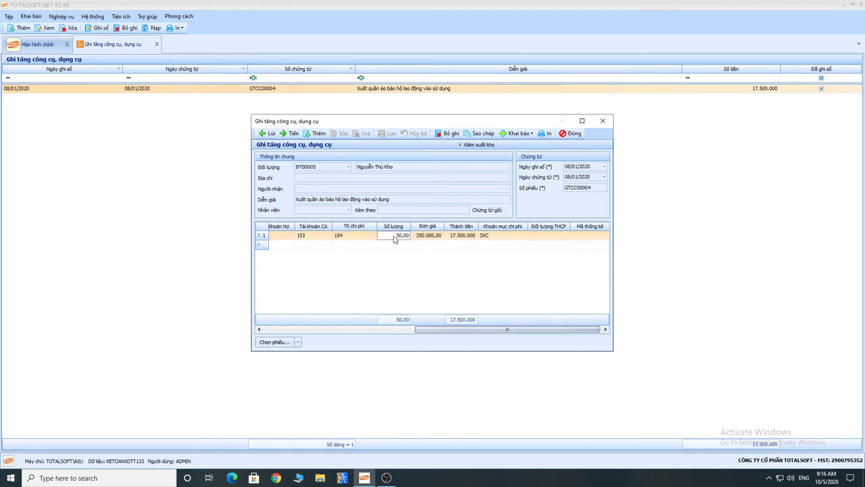
# - Close the tool increase voucher and the Ghi tăng công cụ, dụng cụ list, and open the Giá thành CT module
pyautogui.click(571, 133)
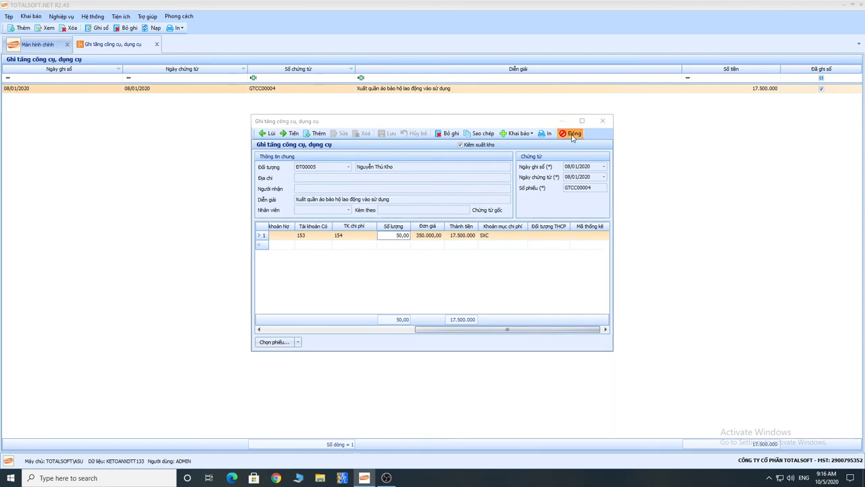
pyautogui.click(157, 45)
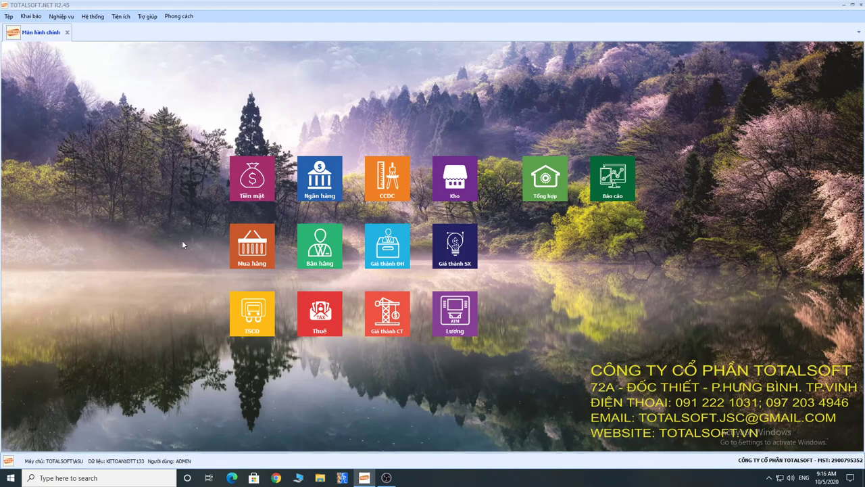
pyautogui.click(394, 315)
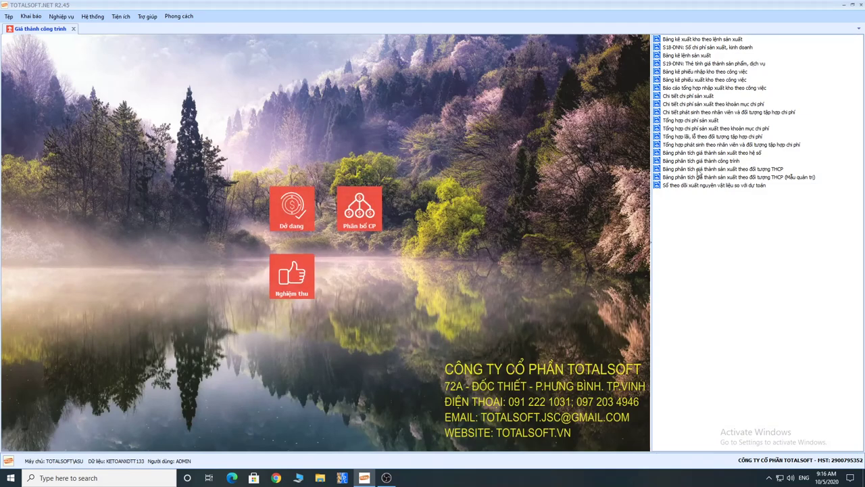
# - Run the Bảng phân tích giá thành công trình report for all works from 01/01/2020 to 31/10/2020, review the costs per work and close it
pyautogui.doubleClick(696, 162)
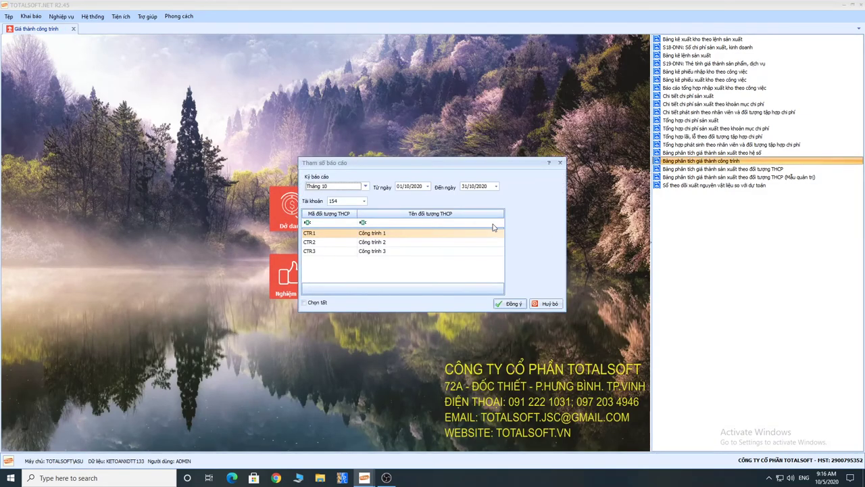
pyautogui.click(304, 303)
pyautogui.click(406, 186)
pyautogui.write('01')
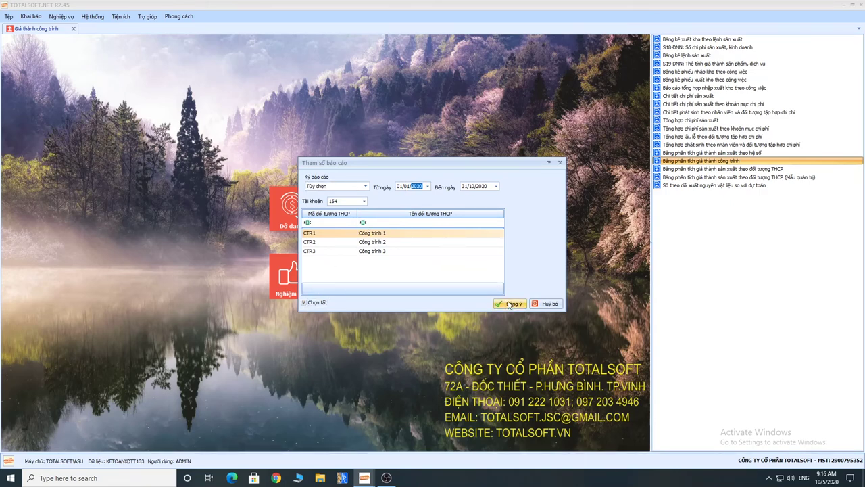
pyautogui.click(512, 303)
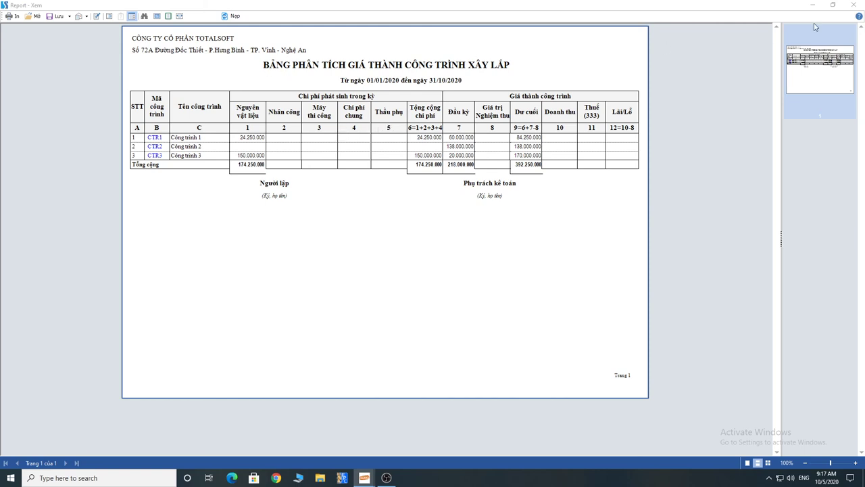
pyautogui.click(855, 5)
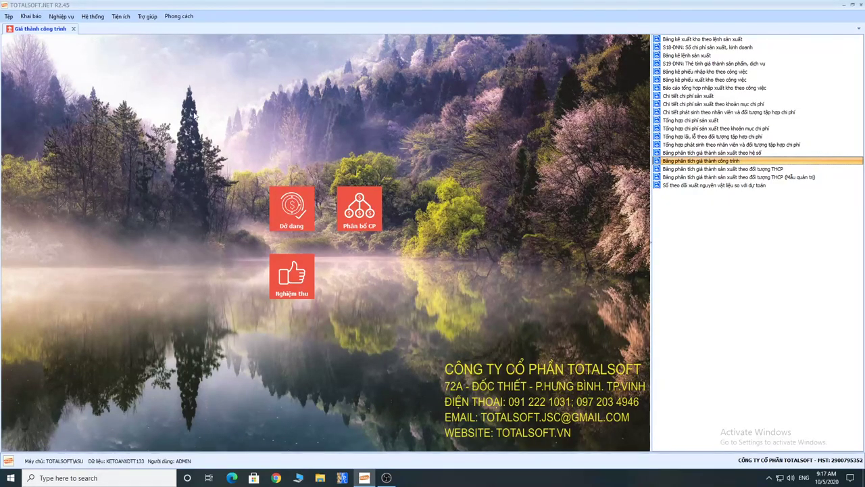